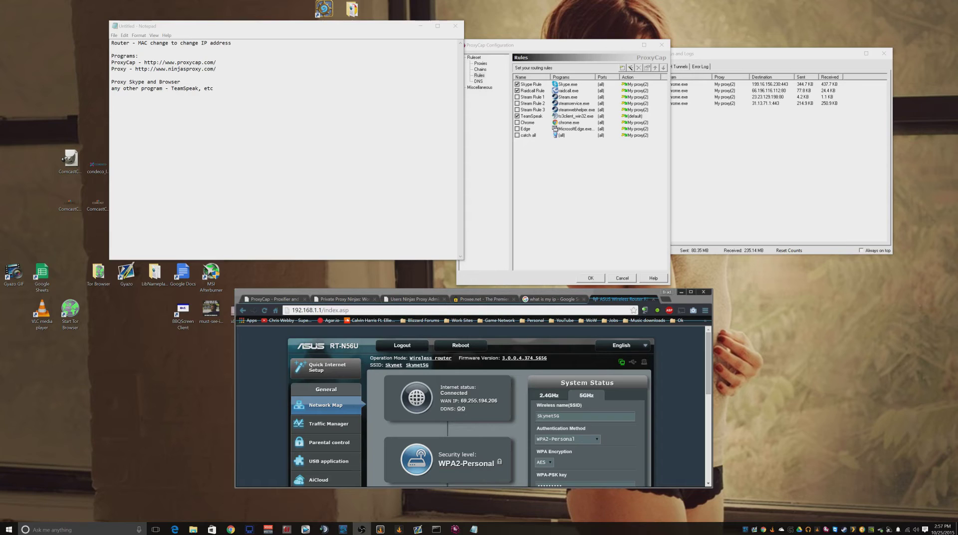
Look over the ProxyCap home page and examine the pricing plans on the Proxee site.
left_click(276, 297)
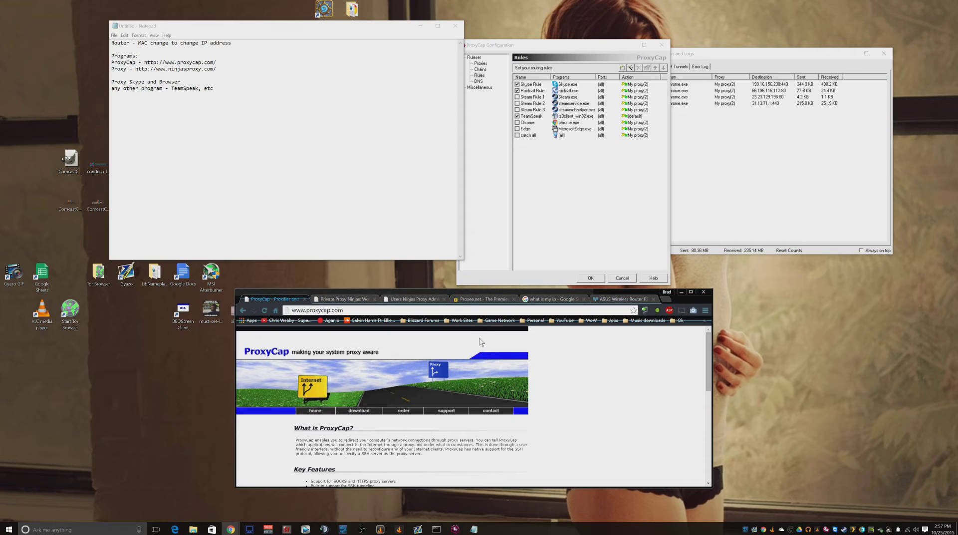
left_click(491, 300)
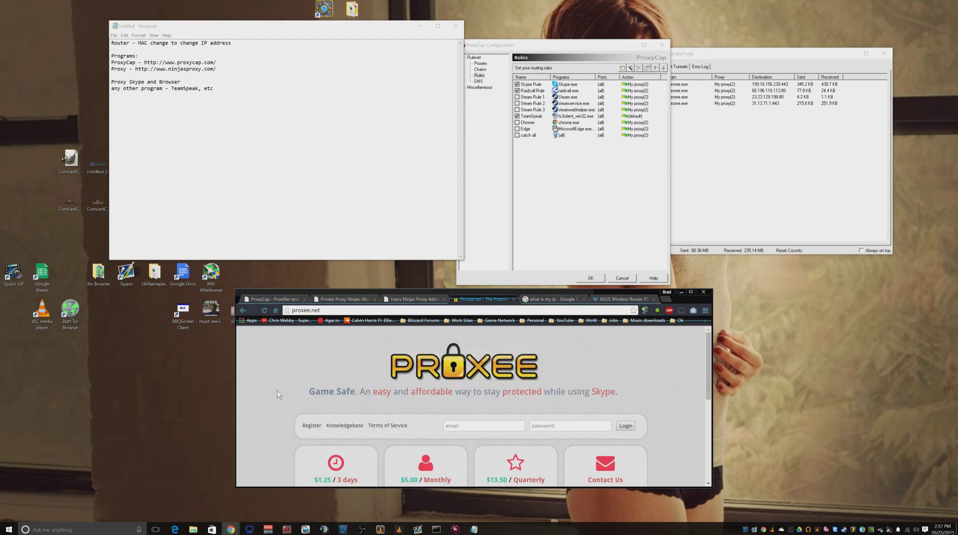
scroll(277, 390, "down", 2)
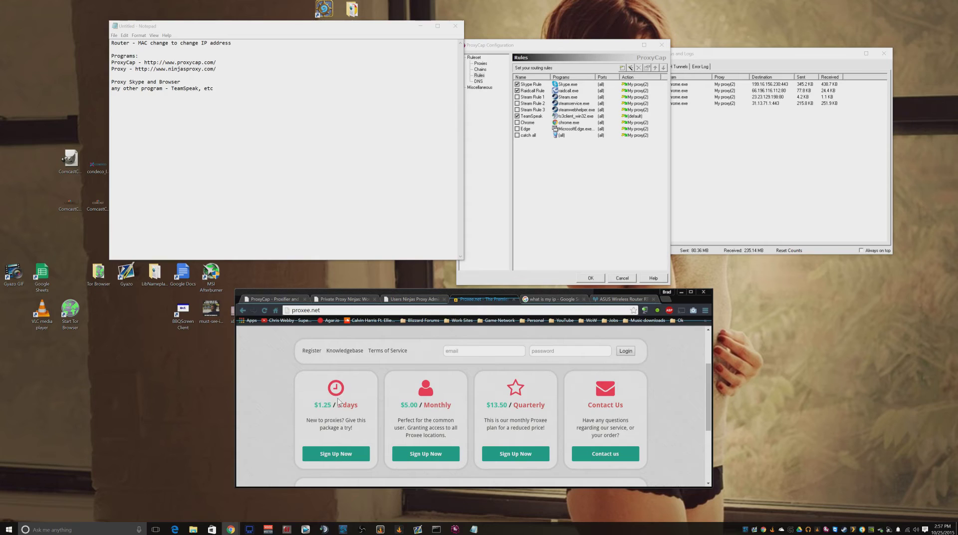
scroll(281, 394, "up", 2)
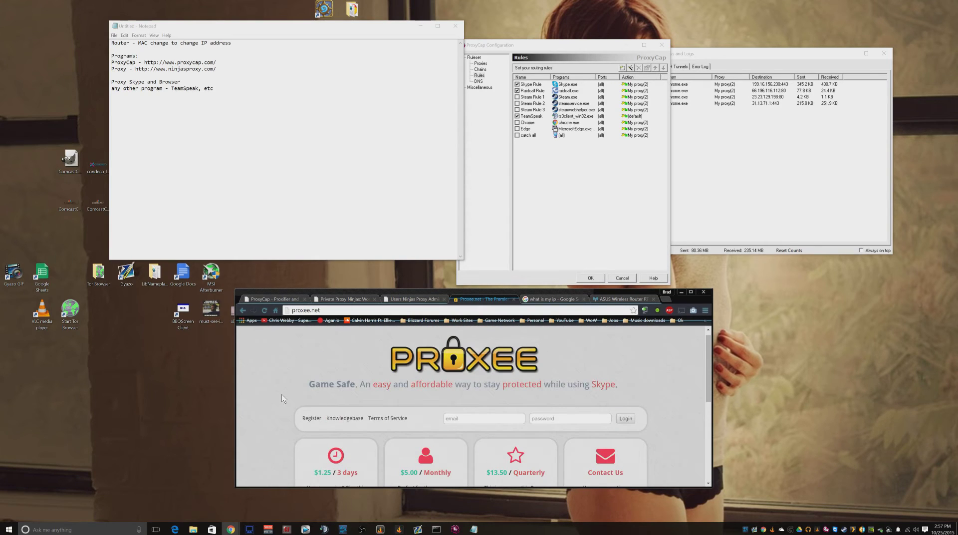
scroll(283, 399, "down", 3)
scroll(283, 398, "up", 1)
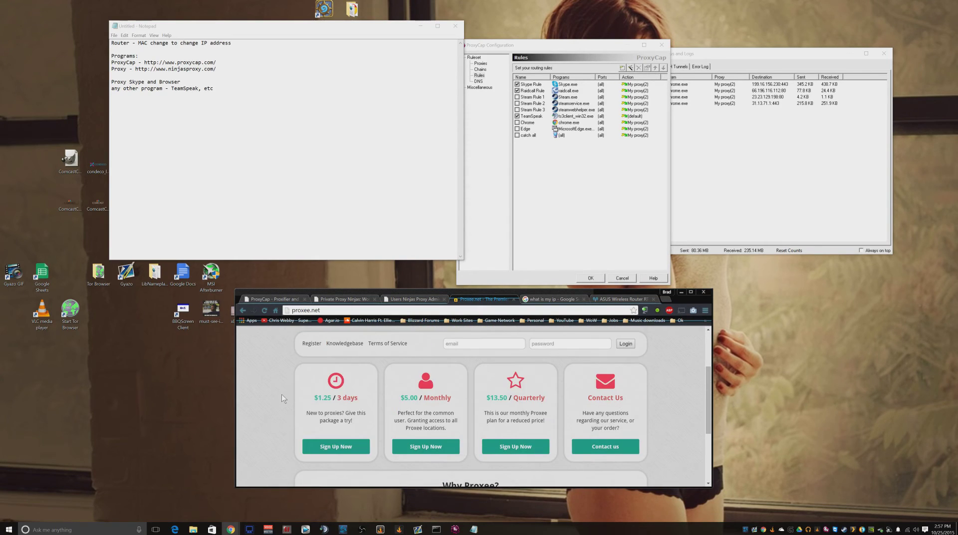
scroll(283, 398, "up", 1)
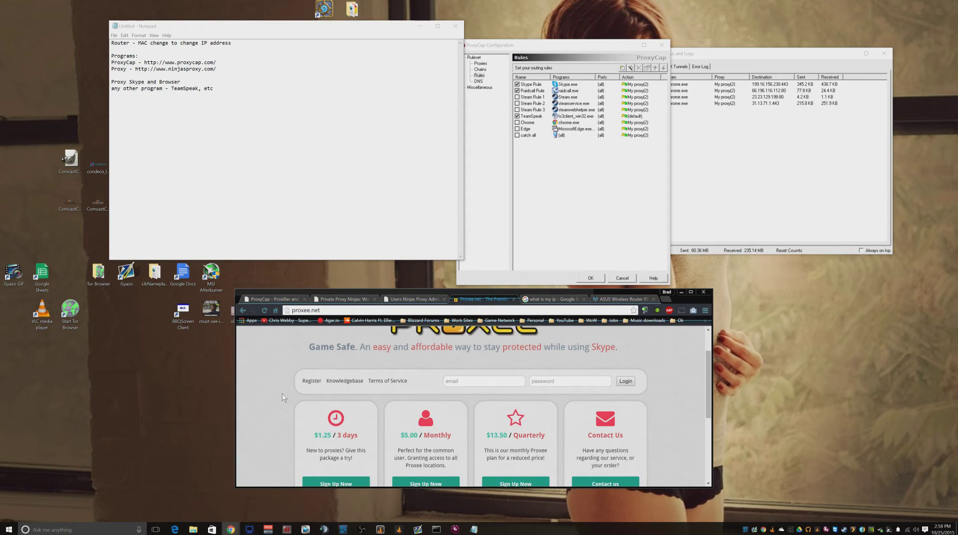
scroll(282, 394, "up", 1)
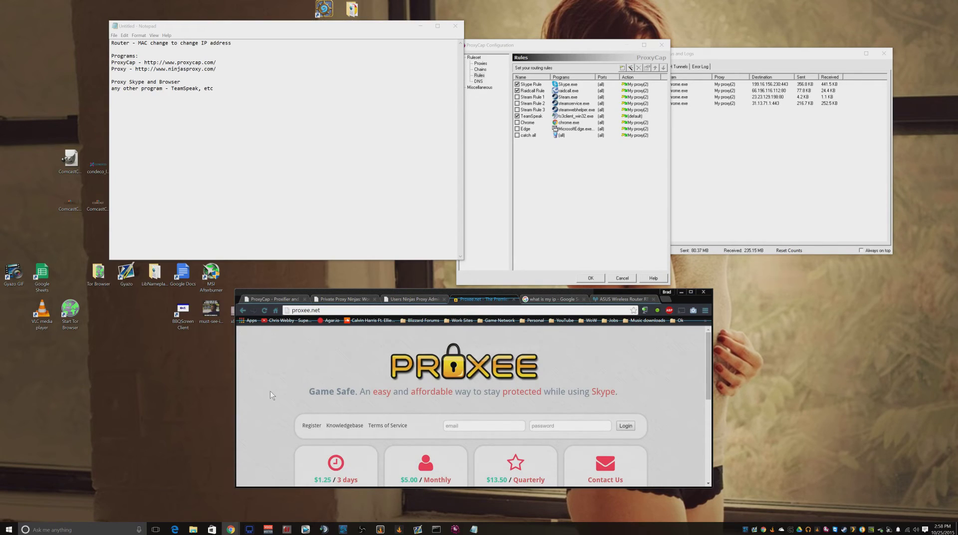
Examine the Proxy Ninjas site's pricing for shared, private and premium proxies.
left_click(411, 300)
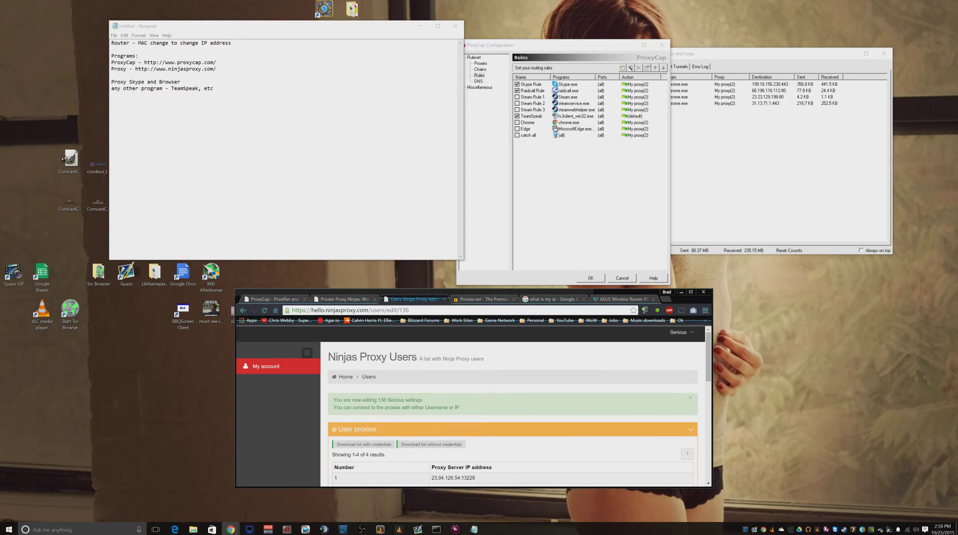
left_click(271, 297)
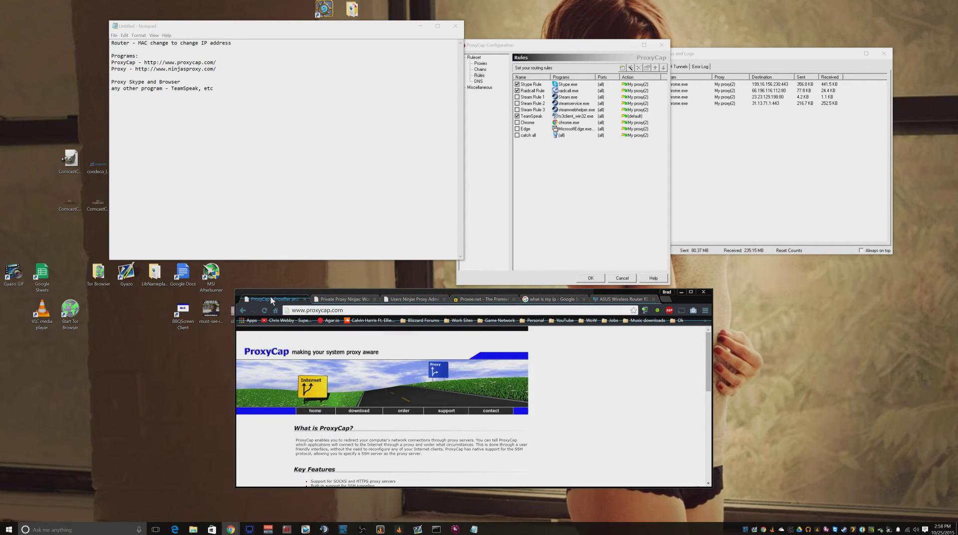
left_click(337, 300)
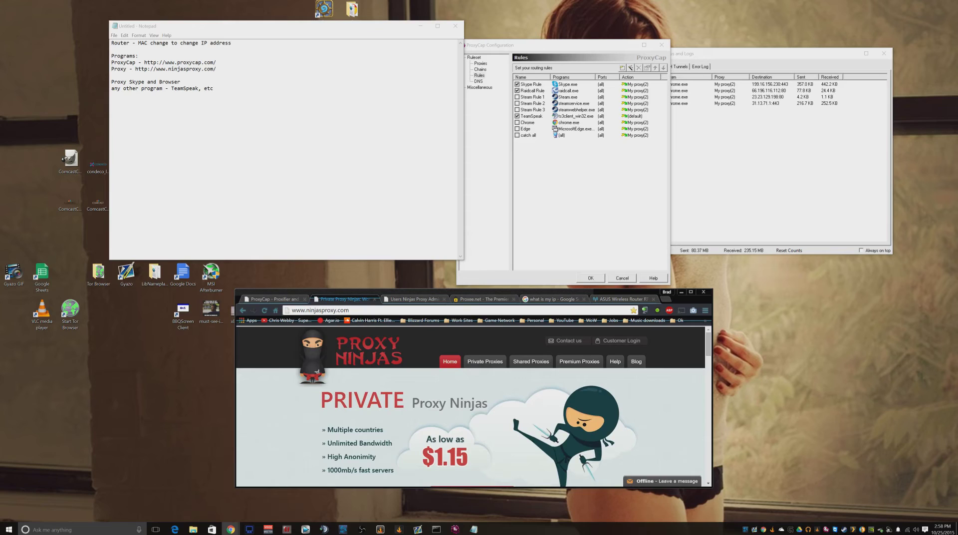
key("ctrl+l")
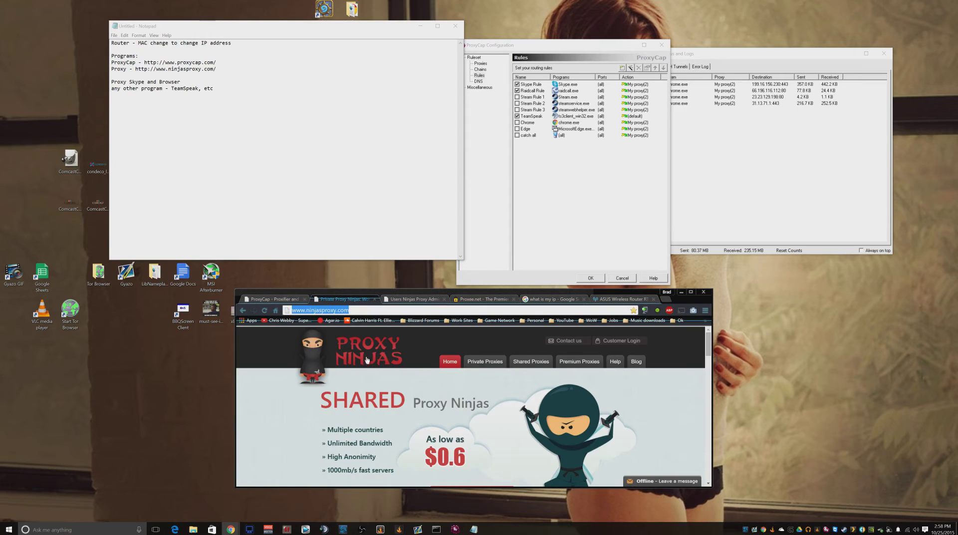
key("End")
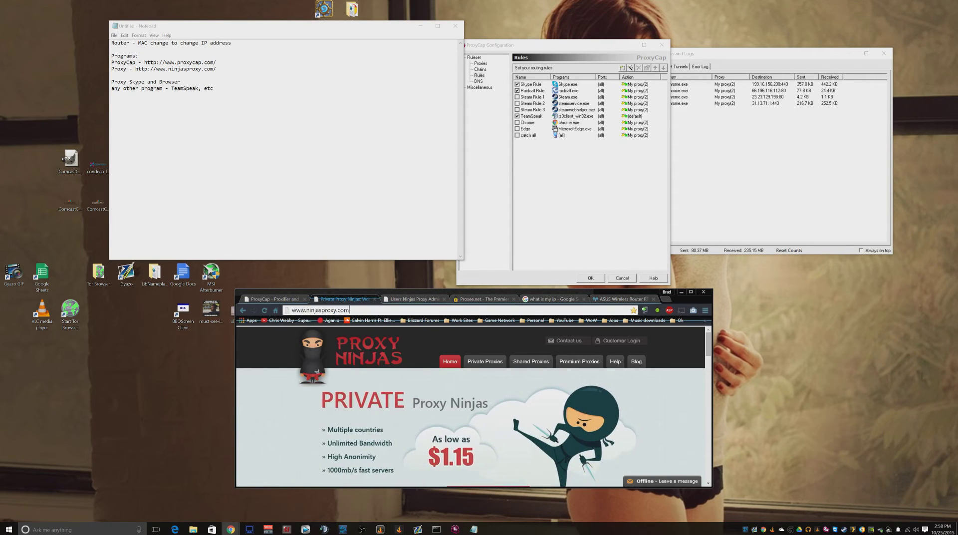
scroll(269, 397, "down", 5)
scroll(272, 401, "up", 2)
scroll(279, 394, "down", 5)
scroll(285, 403, "up", 6)
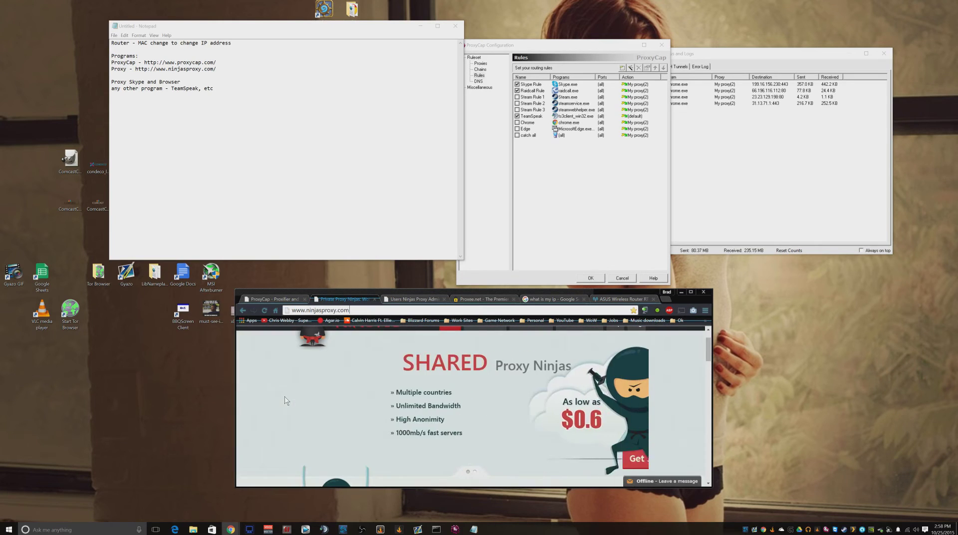
scroll(285, 396, "down", 7)
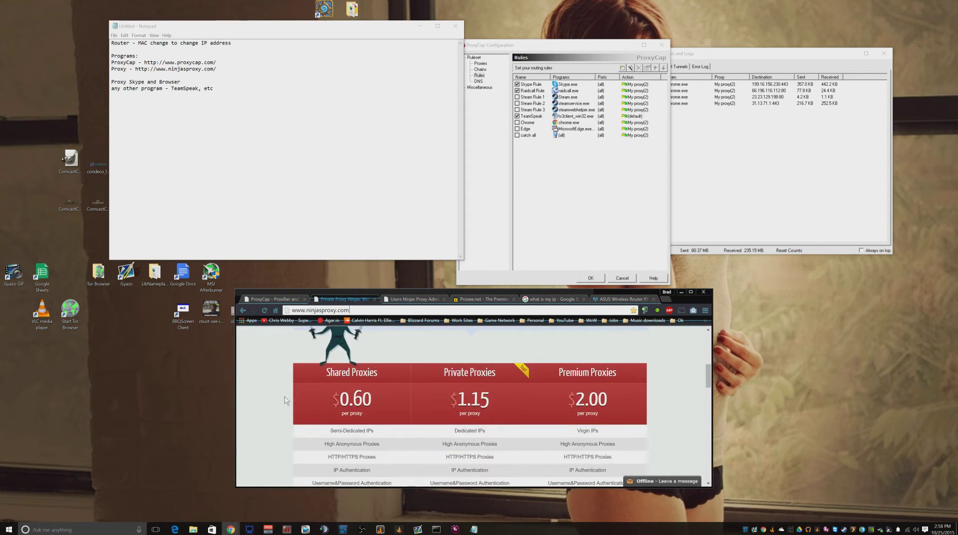
scroll(287, 399, "up", 8)
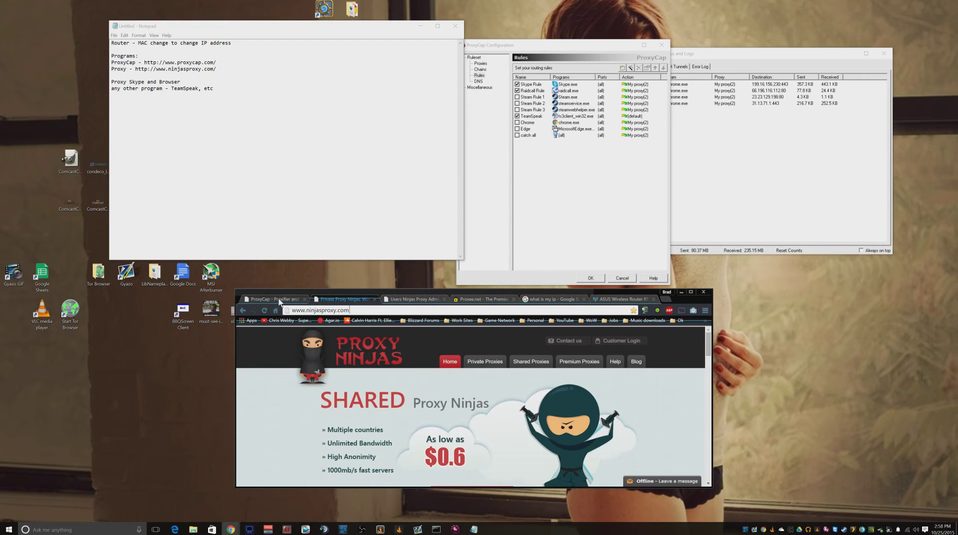
scroll(275, 390, "down", 5)
scroll(274, 391, "up", 5)
Review ProxyCap's feature list and the cart for ProxyCap for Windows, and return to the order page.
left_click(271, 299)
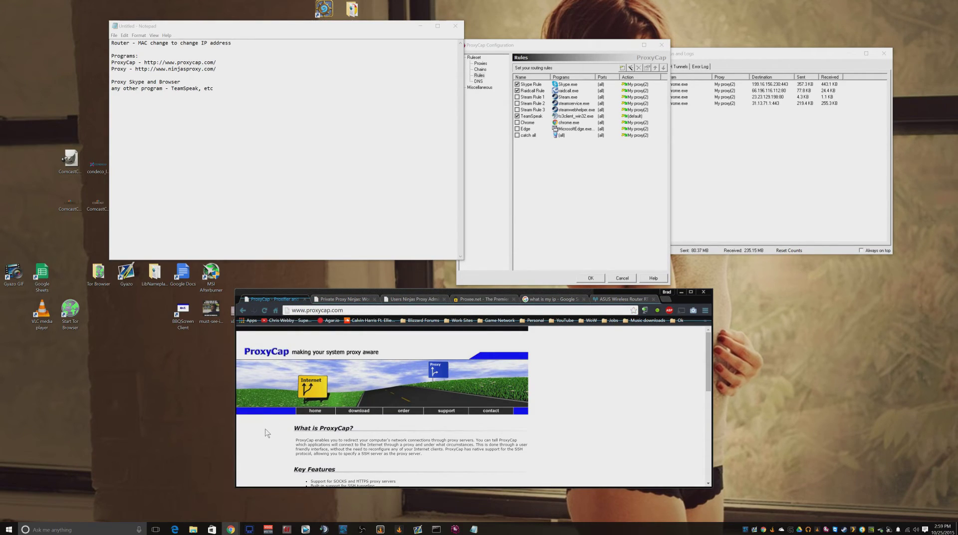
scroll(265, 432, "down", 3)
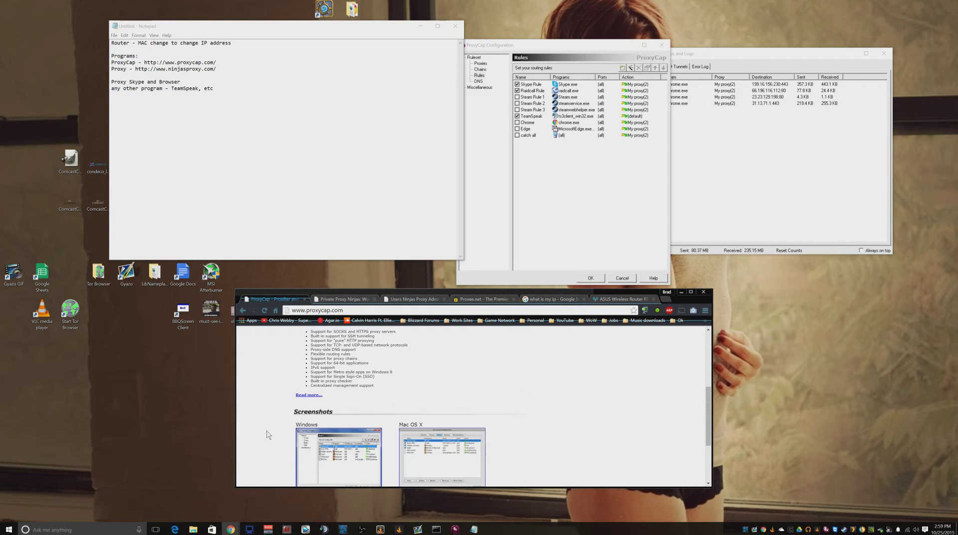
scroll(268, 433, "up", 1)
scroll(270, 429, "up", 3)
left_click(435, 408)
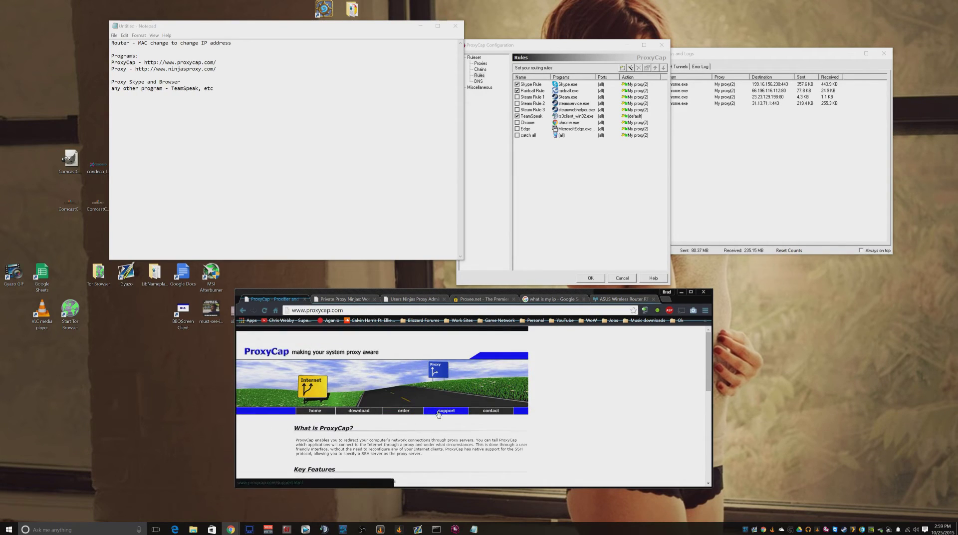
left_click(285, 367)
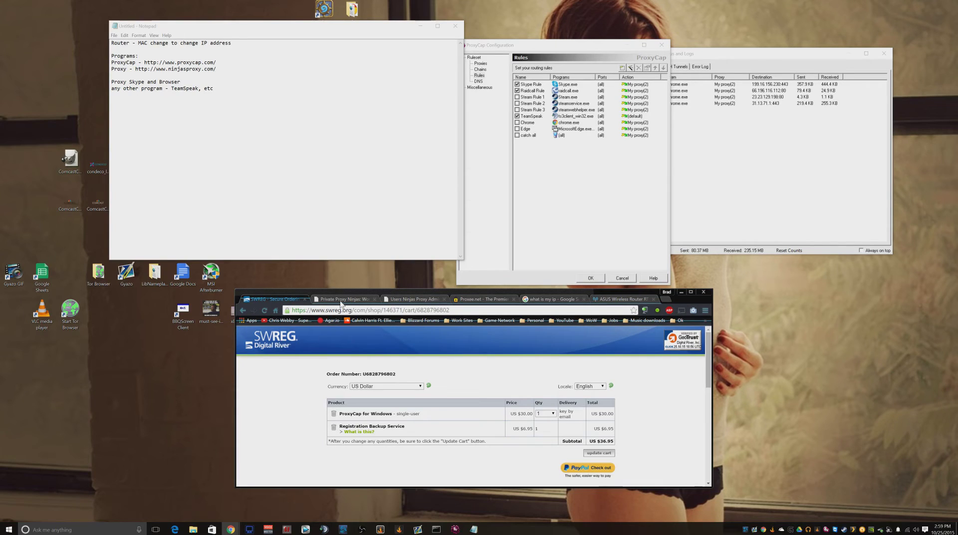
key("alt+Left")
Open ProxyCap's Status and Logs window and its Configuration window.
left_click(826, 529)
right_click(826, 530)
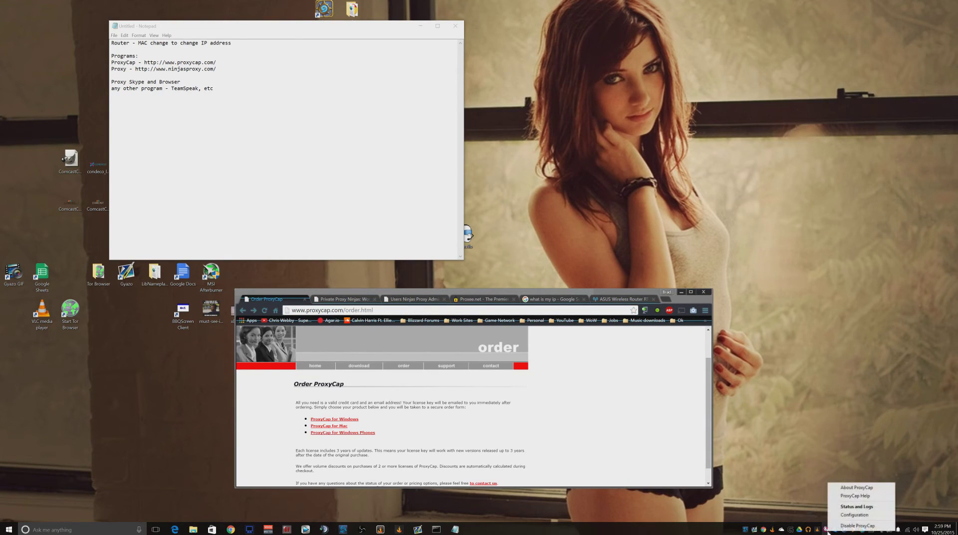
left_click(843, 508)
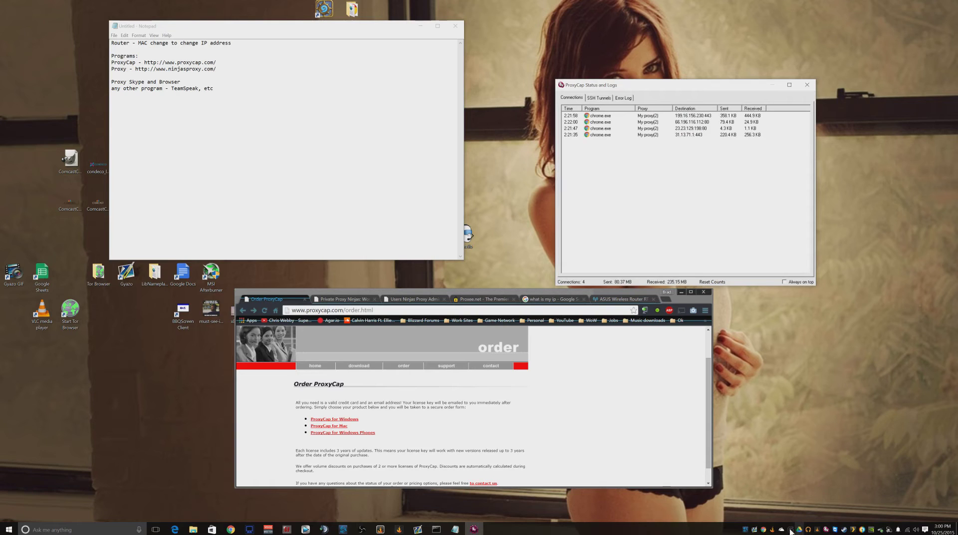
right_click(826, 531)
left_click(856, 515)
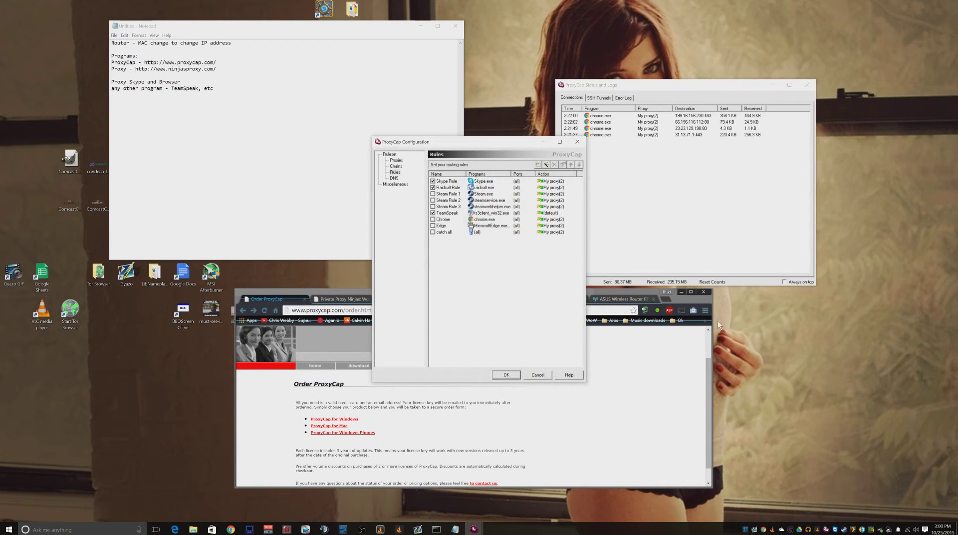
Show the defined proxy servers in the ProxyCap configuration and select My proxy(2).
left_click_drag(500, 144, 566, 160)
left_click(462, 176)
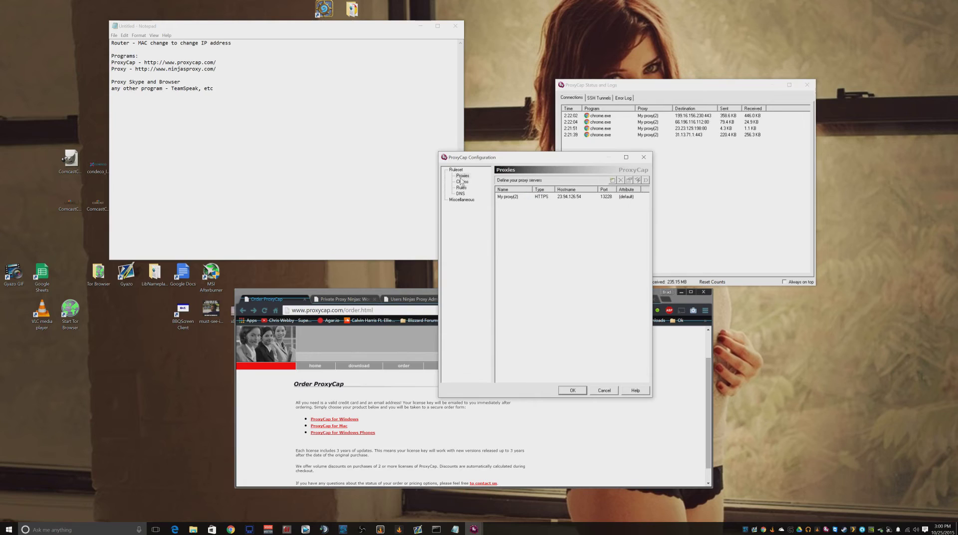
left_click(571, 198)
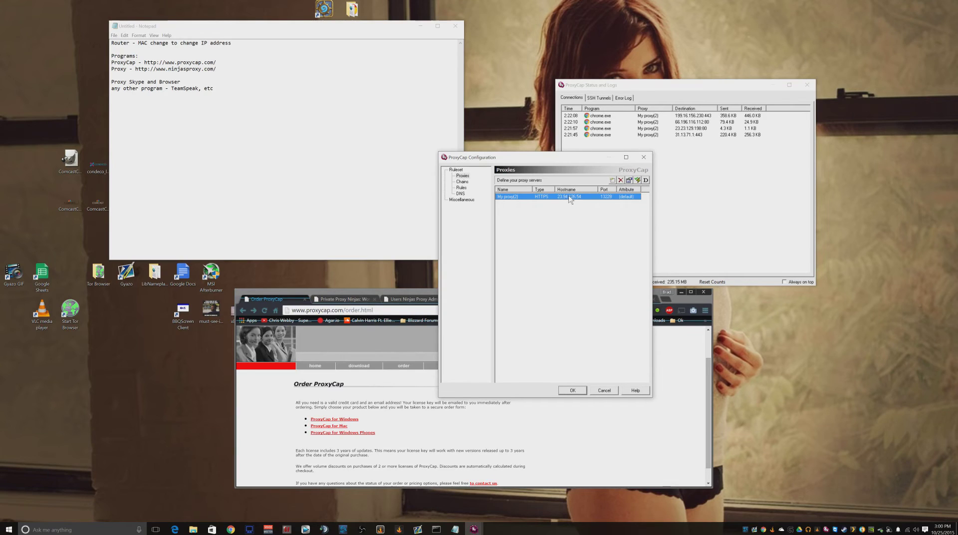
Try to add a new proxy server based on the first address and port listed on the Ninjas Proxy account page.
key("Insert")
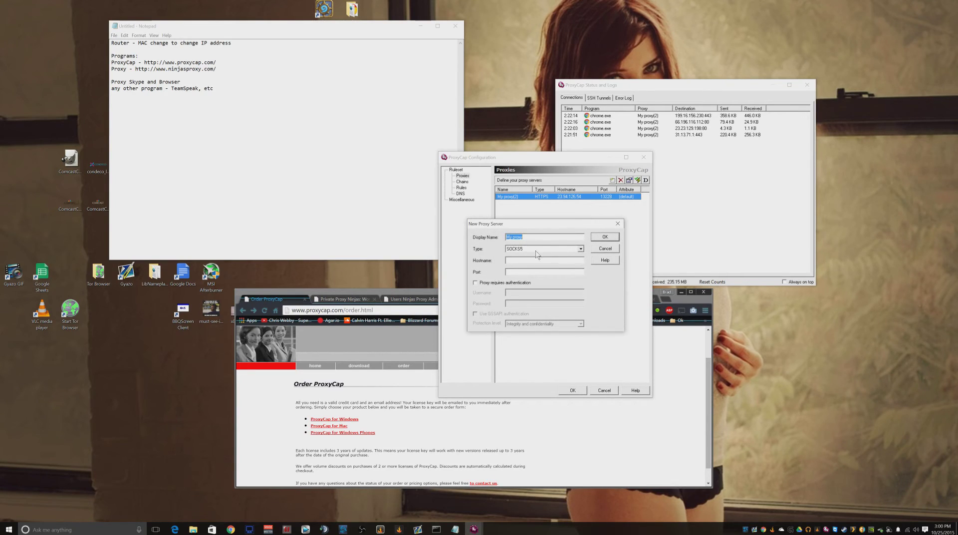
left_click(581, 249)
left_click(581, 249)
left_click(415, 299)
left_click_drag(431, 477, 476, 477)
left_click(480, 481)
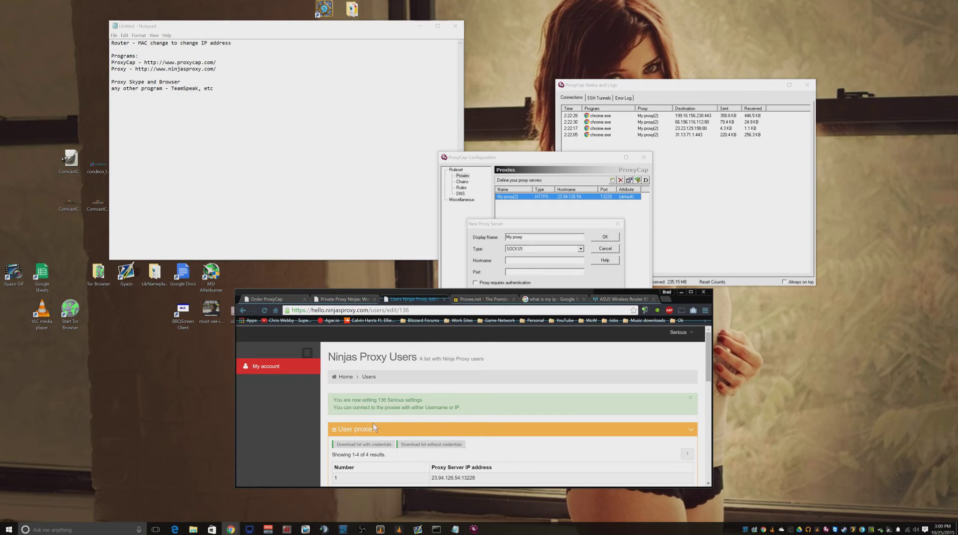
mouse_move(435, 477)
left_mouse_down()
mouse_move(475, 478)
mouse_move(432, 479)
left_mouse_up()
left_click(483, 481)
left_click(434, 483)
double_click(468, 478)
left_click(507, 260)
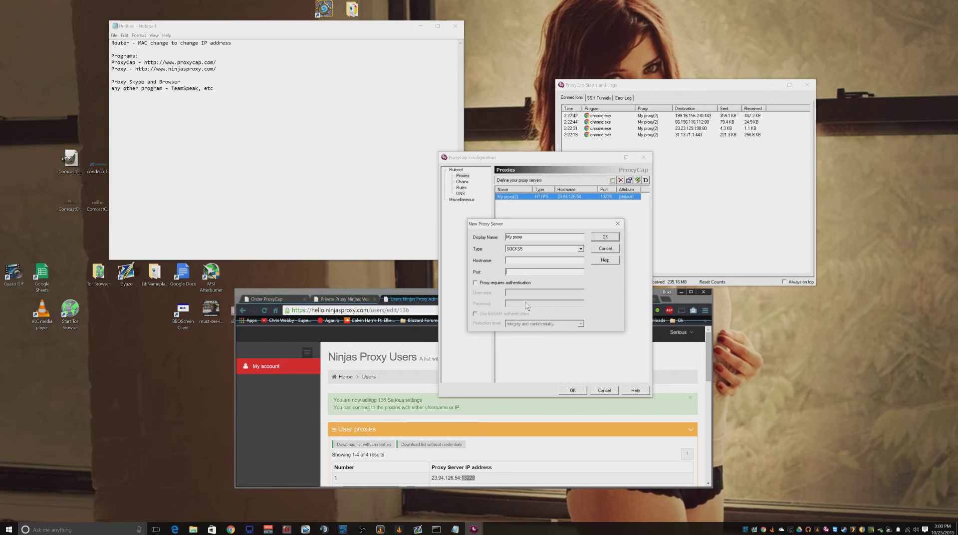
left_click(605, 249)
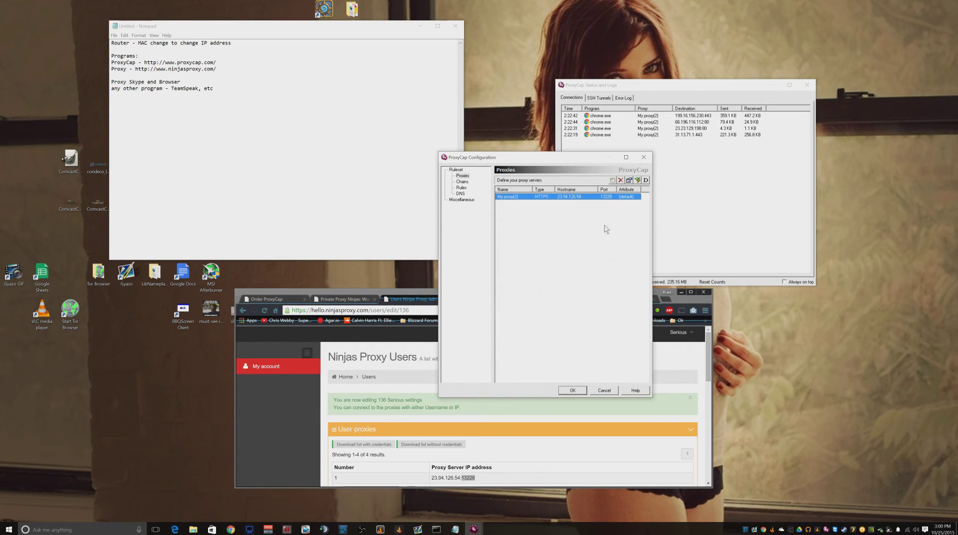
Review the type, hostname and port in the properties of My proxy(2) and close them.
left_click(629, 180)
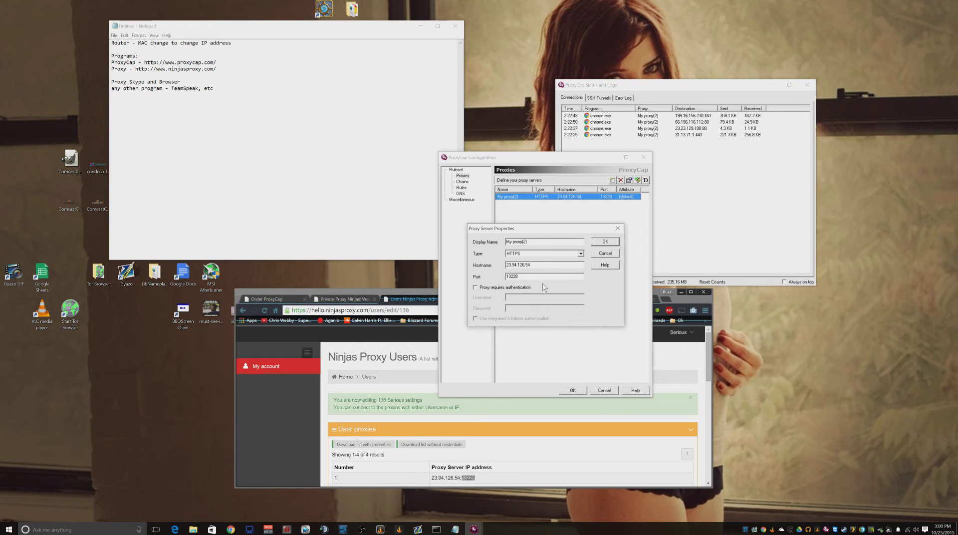
key("Tab")
left_click(605, 252)
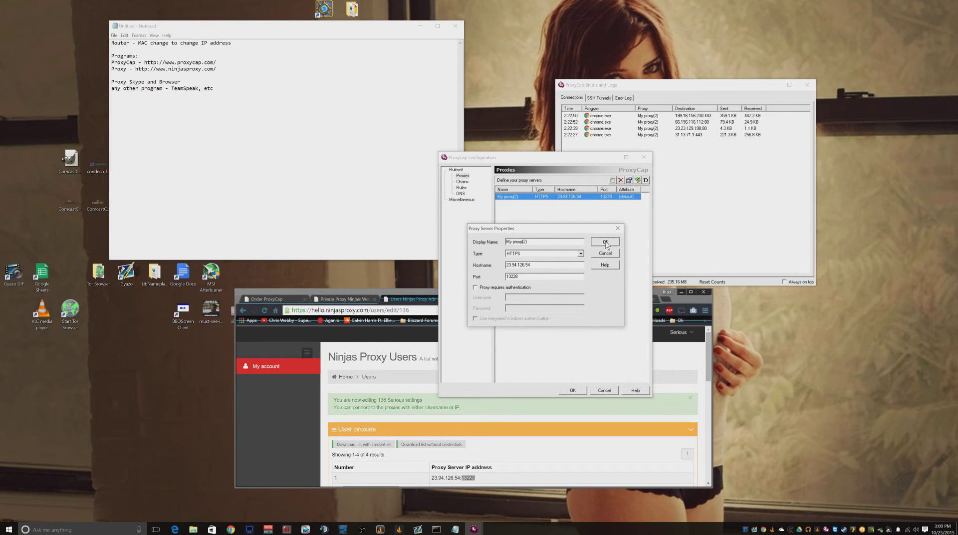
View the proxy chains and the routing rules, and disable the catch all rule.
left_click(462, 182)
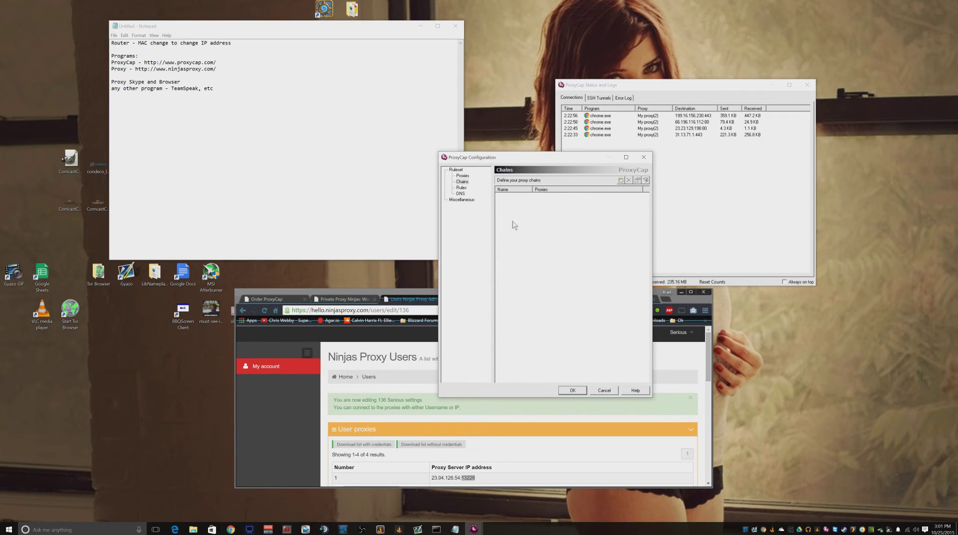
left_click(462, 189)
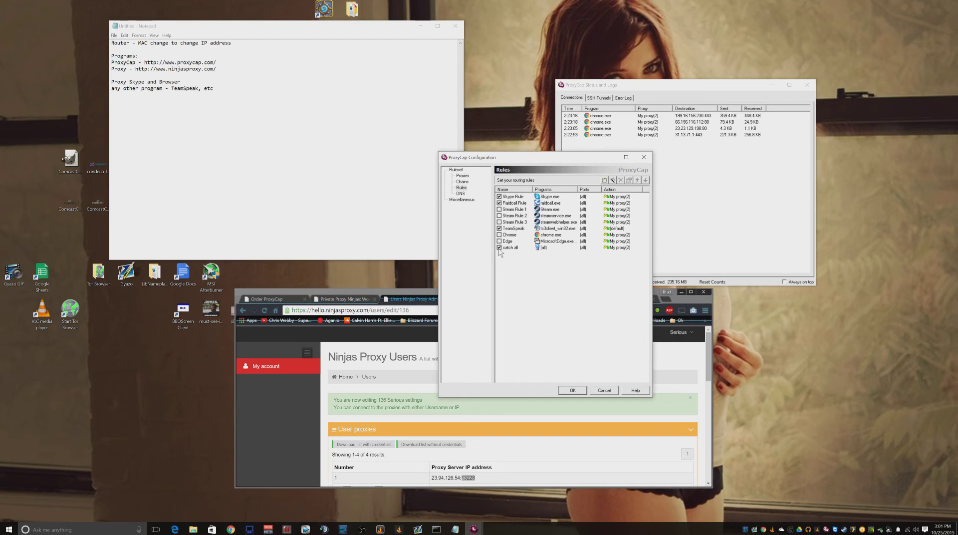
left_click(499, 247)
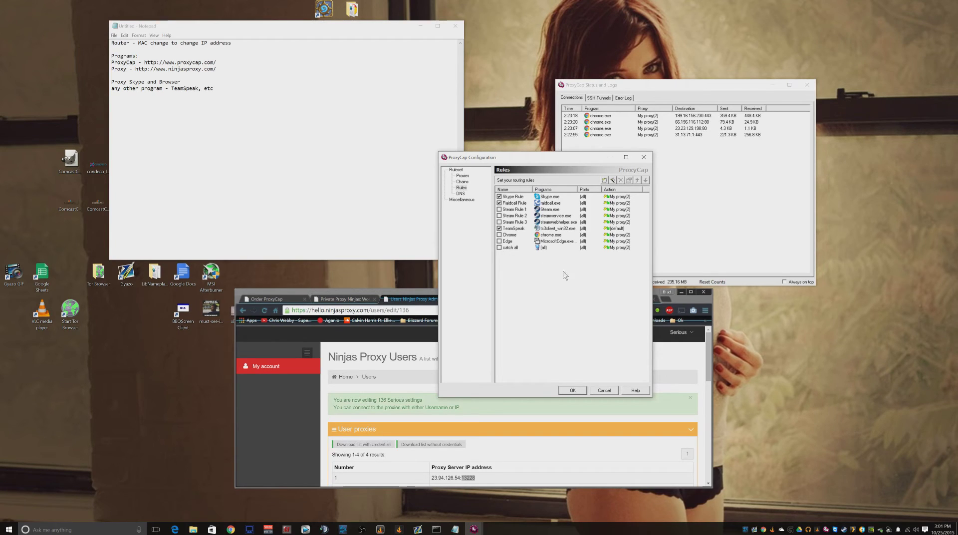
Add a rule named ajkshdjksahkjsahasjk that redirects all programs over TCP through My proxy(2), without destination restrictions.
left_click(604, 180)
left_click_drag(532, 213, 446, 229)
left_click(362, 248)
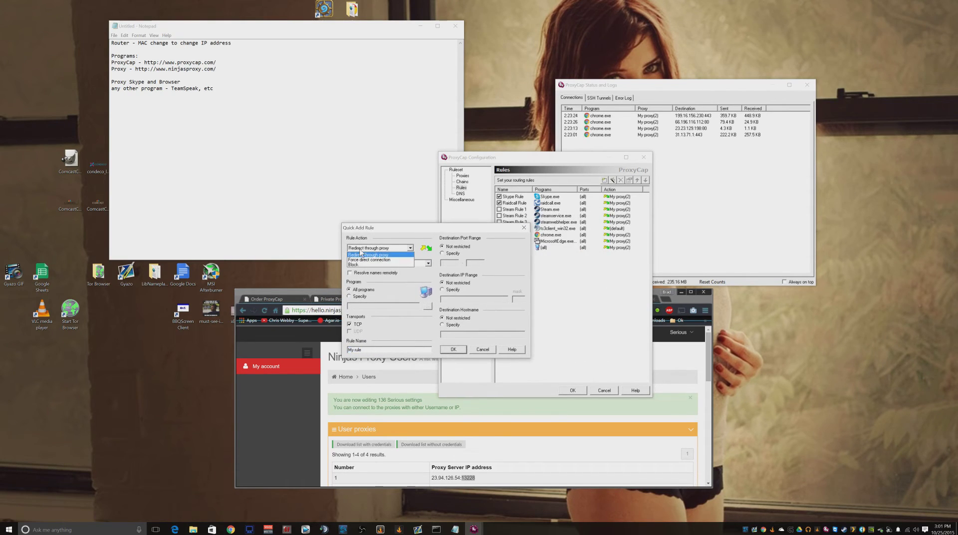
left_click(392, 255)
left_click(389, 263)
left_click(383, 275)
left_click(362, 290)
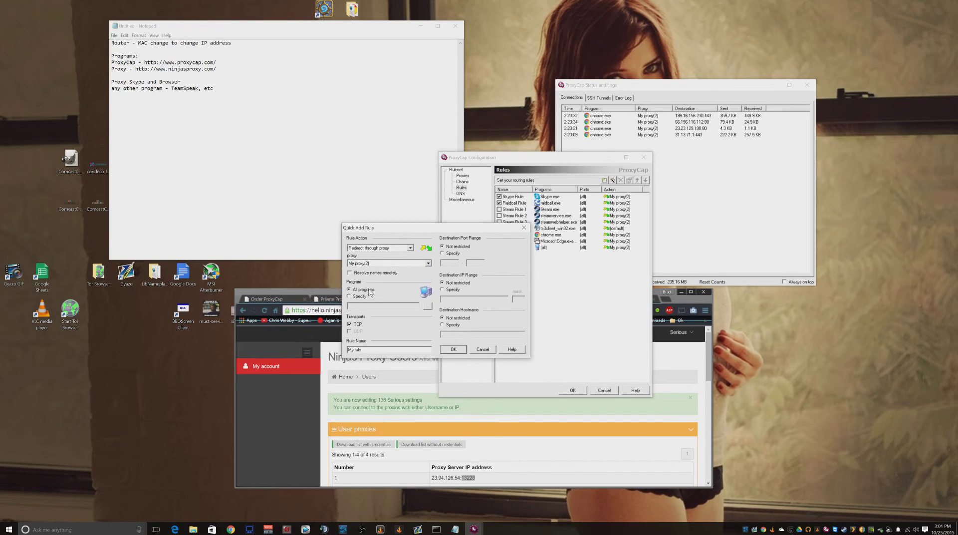
left_click_drag(362, 349, 327, 329)
type("ajkshdjksahkjsahasjk")
left_click(454, 349)
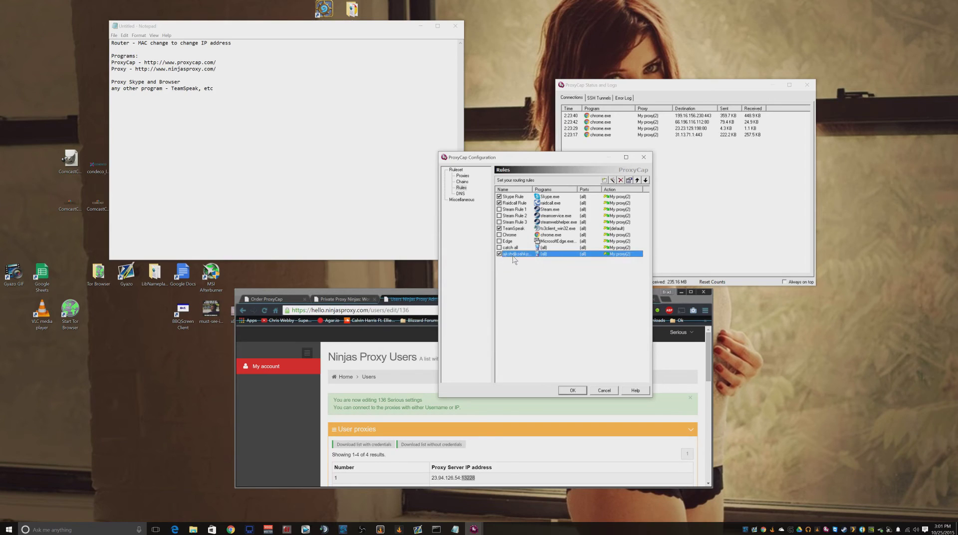
Disable the Skype, Raidcall and TeamSpeak rules, leaving only the new all-programs rule enabled.
left_click(501, 230)
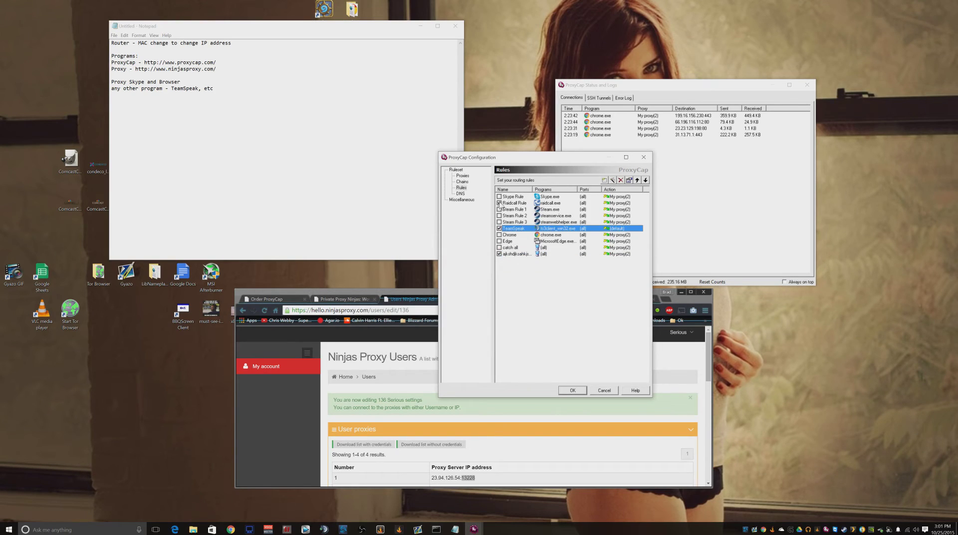
left_click(499, 228)
left_click(523, 327)
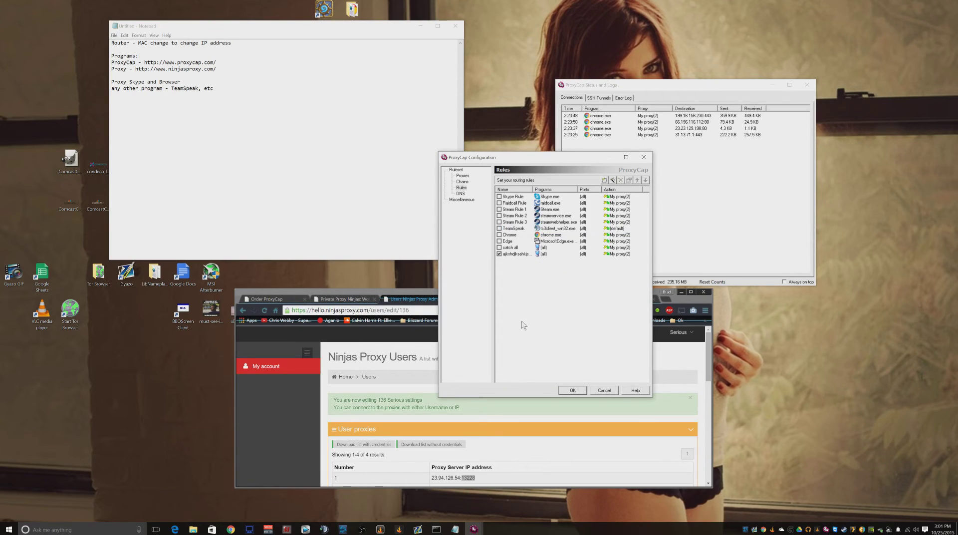
Check the public IP address with the my ip search in Microsoft Edge, reloading the page and restarting the browser.
left_click(175, 530)
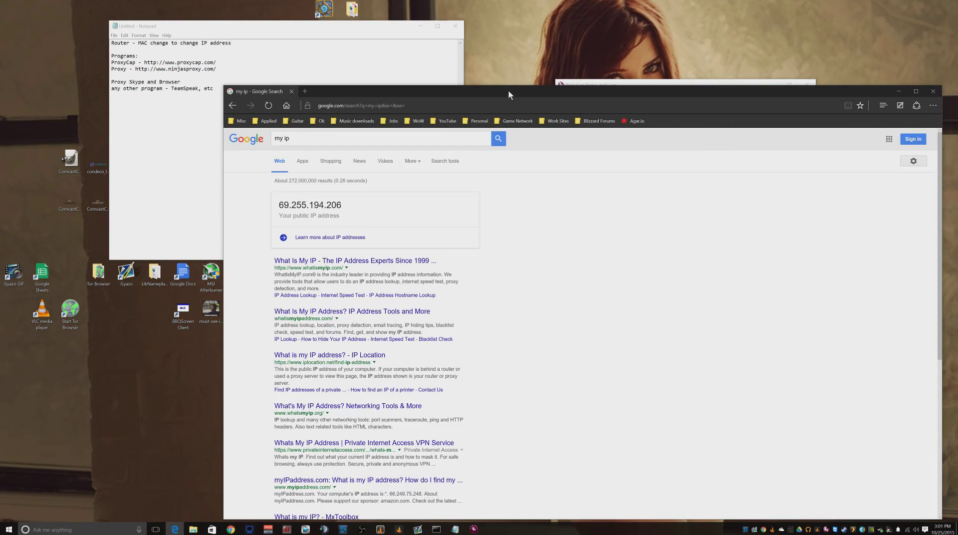
left_click_drag(508, 91, 303, 77)
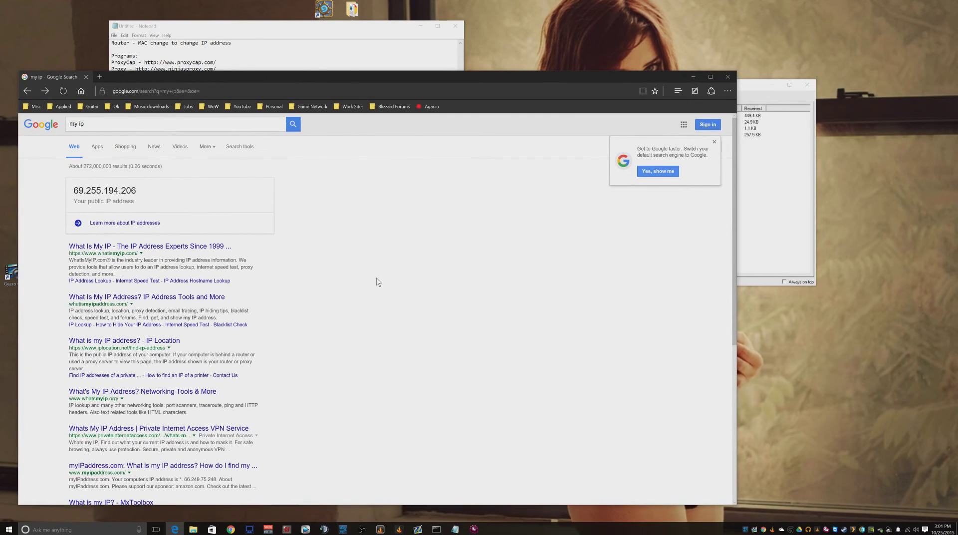
key("F5")
left_click(726, 76)
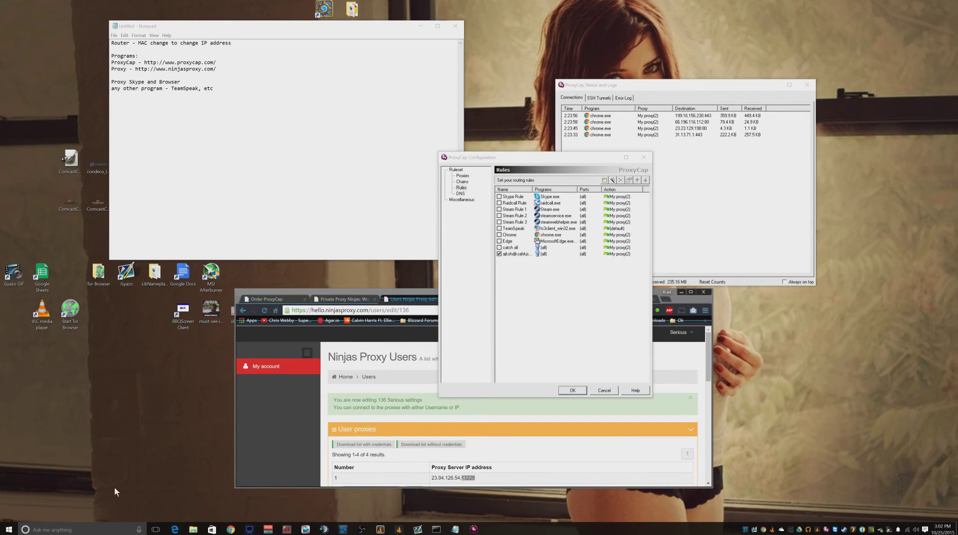
left_click(174, 529)
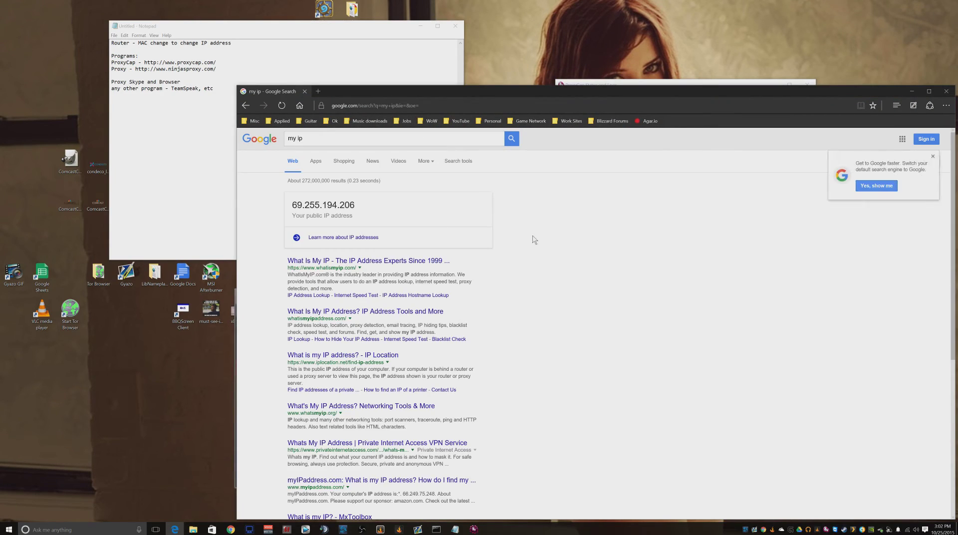
left_click(525, 104)
left_click_drag(525, 93, 310, 332)
left_click(522, 283)
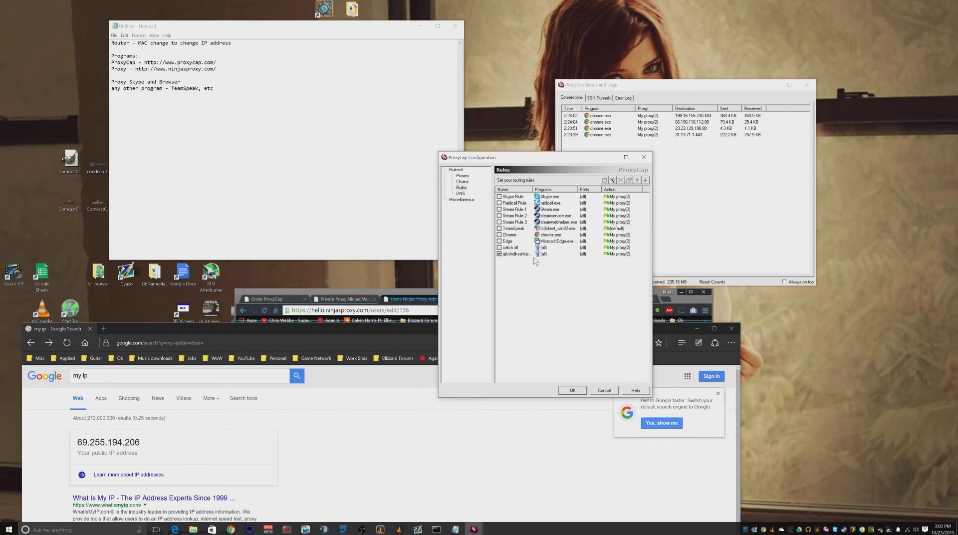
Apply the changed routing rules and reopen the ProxyCap configuration above the browser window.
left_click(573, 390)
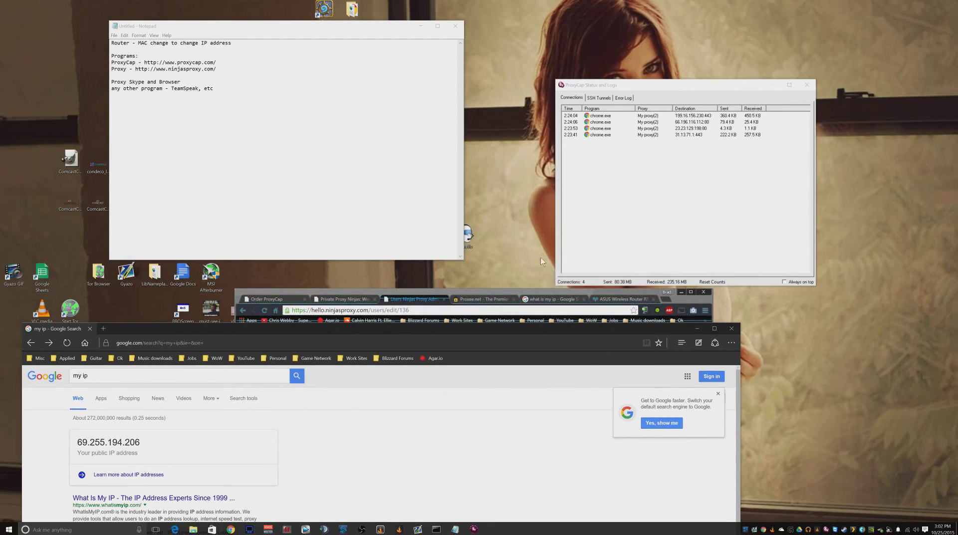
right_click(828, 529)
left_click(852, 512)
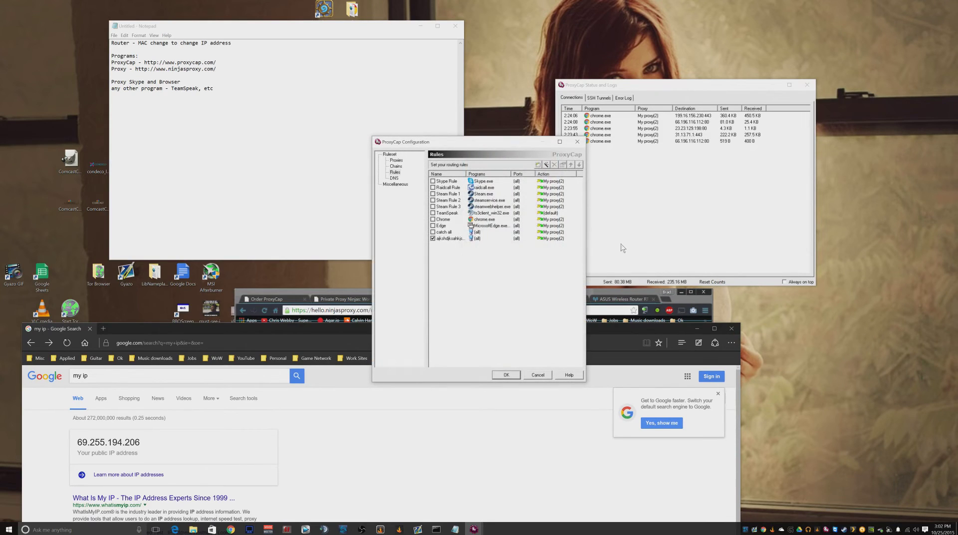
left_click_drag(510, 143, 550, 82)
Reload the my ip search in Microsoft Edge, close the browser and open it again.
left_click(457, 439)
key("F5")
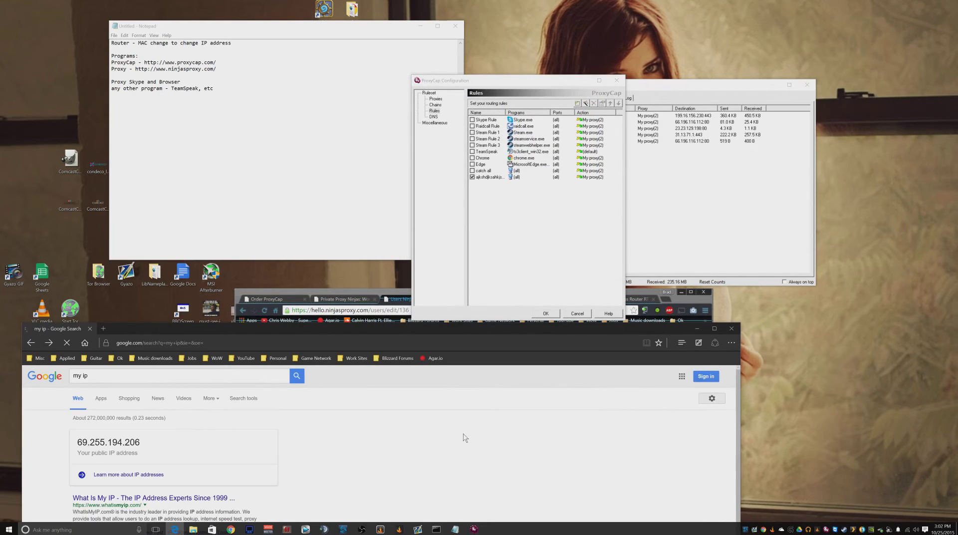
left_click(732, 329)
left_click(175, 528)
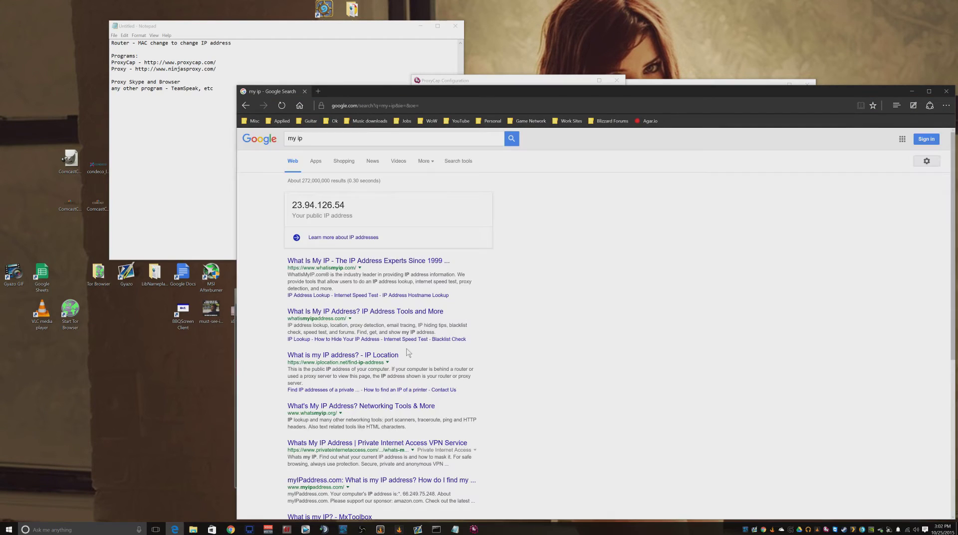
Place Edge below the ProxyCap rules, reload the my ip search and highlight the public IP address.
left_click_drag(492, 100, 293, 245)
left_click_drag(93, 348, 178, 349)
left_click(152, 353)
left_click(79, 350)
left_click(179, 349)
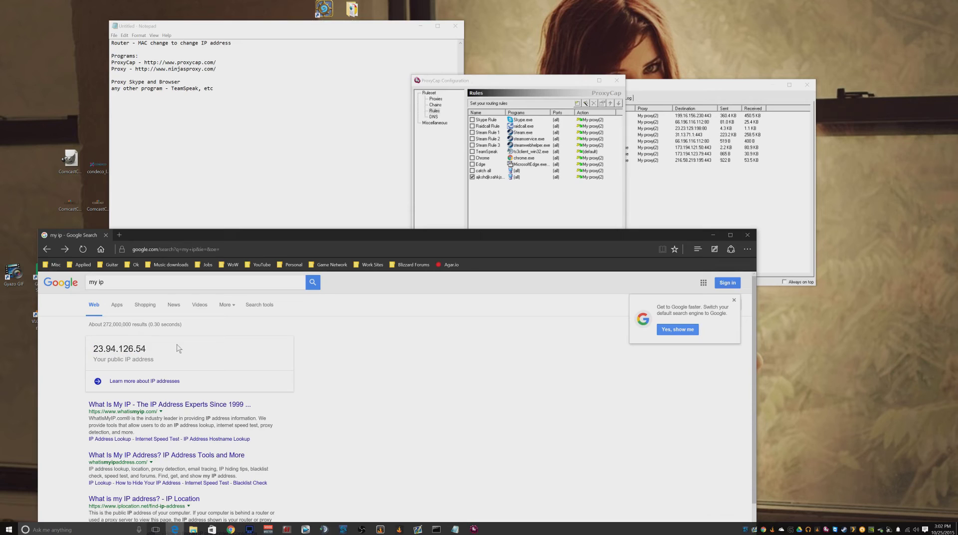
key("F5")
left_click_drag(92, 349, 147, 349)
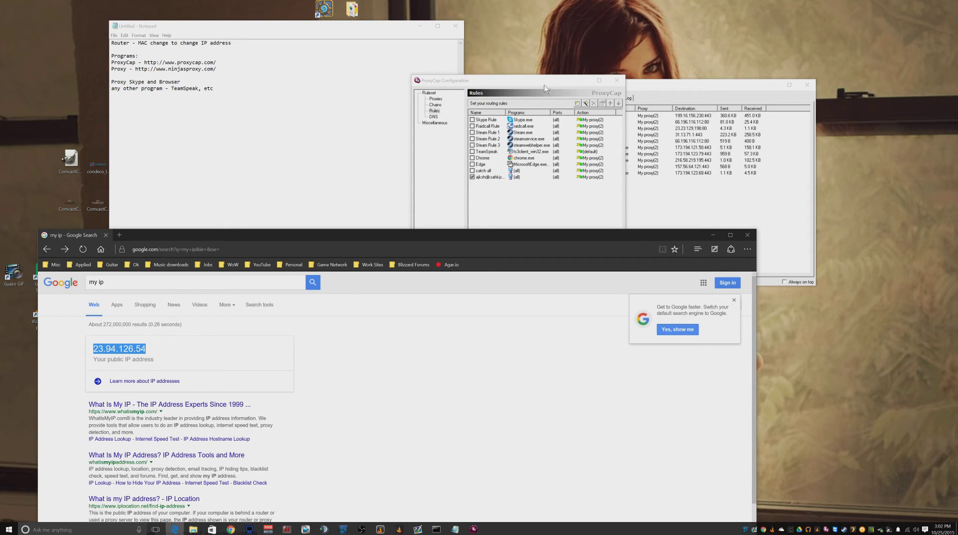
Arrange the ProxyCap windows side by side and compare the Edge processes in the connection log with the Edge rule.
left_click_drag(546, 88, 461, 64)
left_click_drag(605, 88, 613, 75)
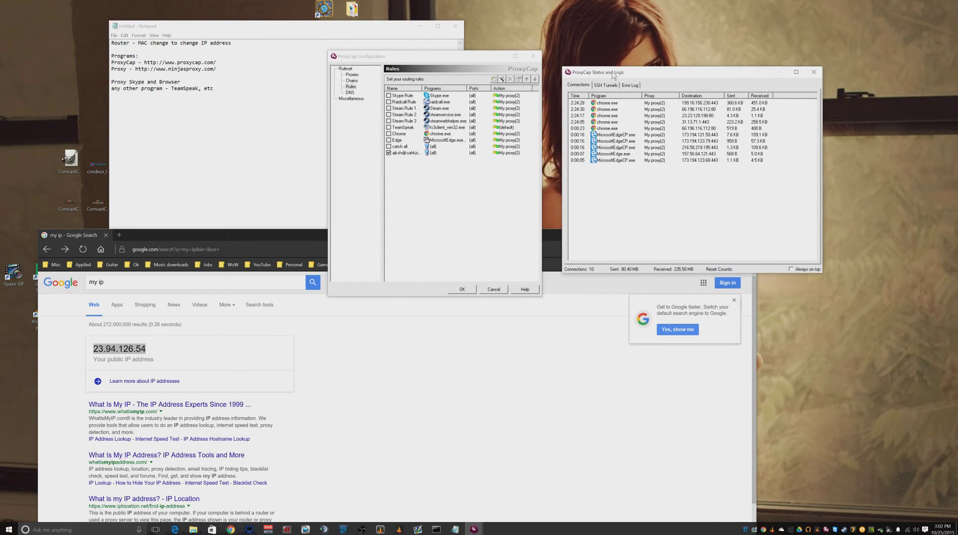
left_click(614, 145)
left_click(614, 154)
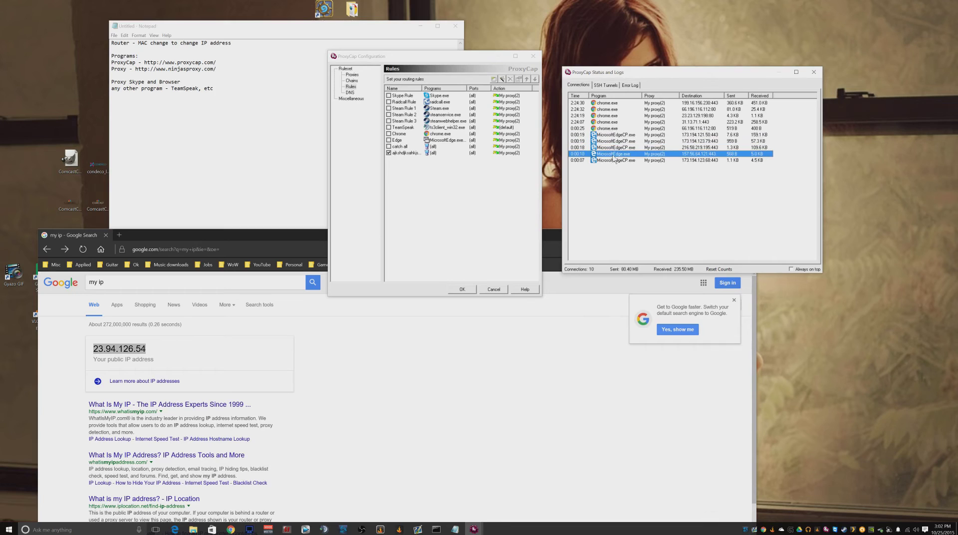
left_click(610, 141)
left_click(611, 134)
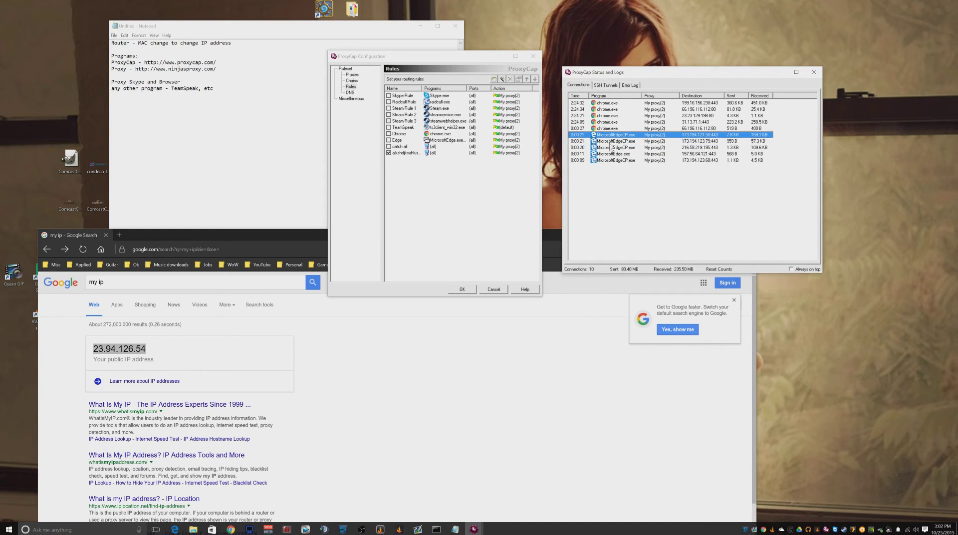
left_click(612, 153)
left_click(618, 147)
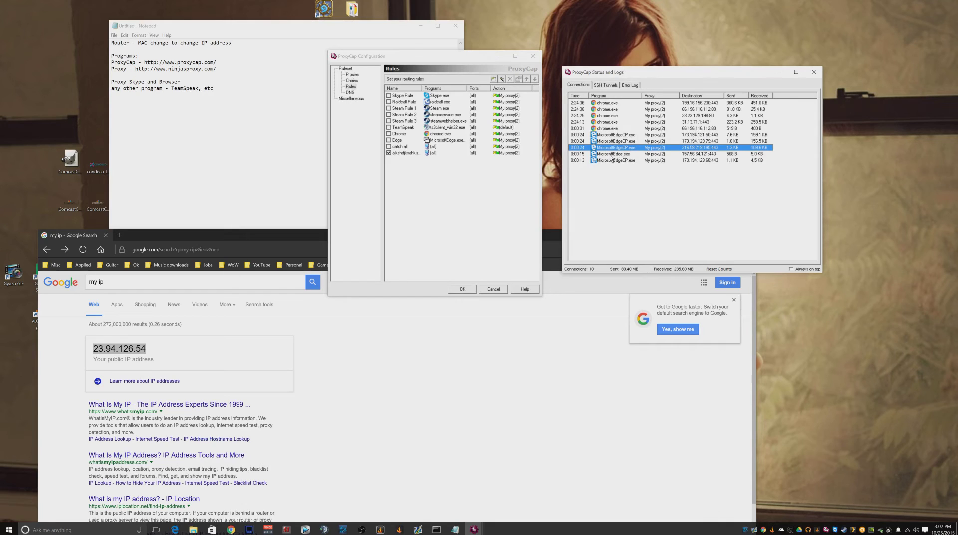
left_click(611, 154)
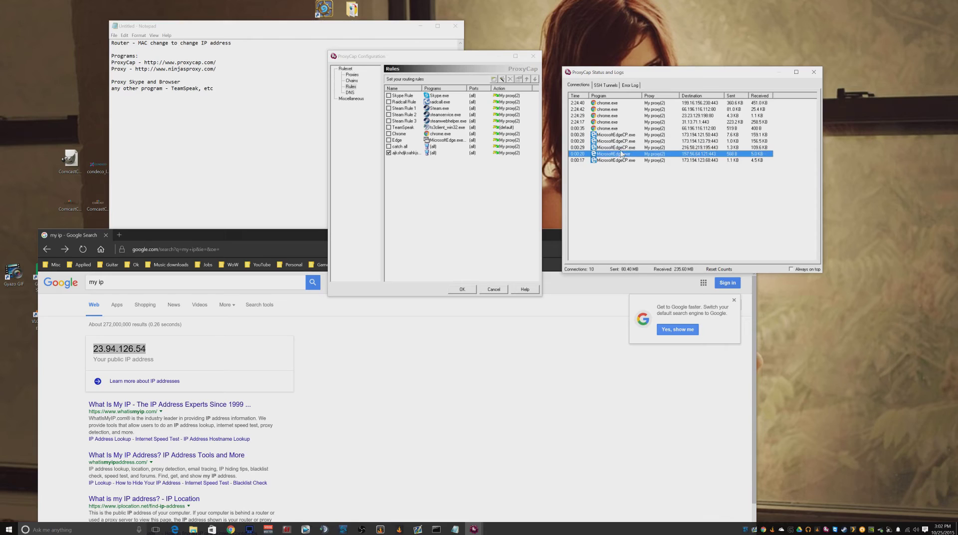
left_click(407, 141)
left_click(417, 173)
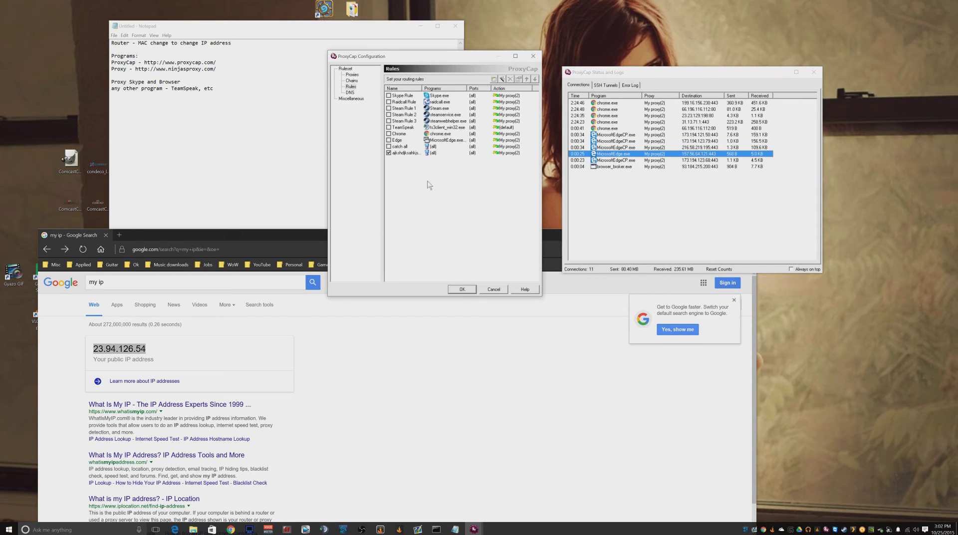
left_click(617, 155)
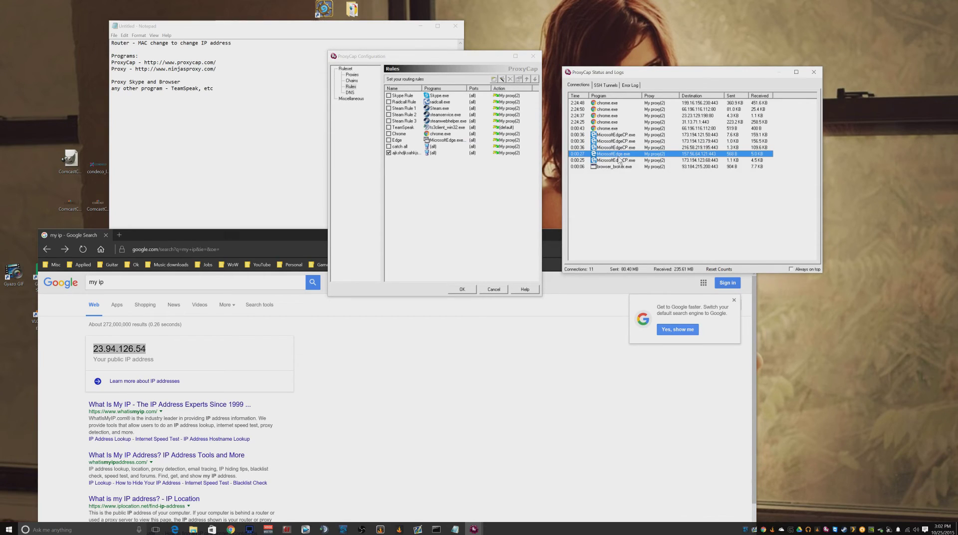
Open the file location of the Microsoft Edge process from Task Manager.
right_click(528, 529)
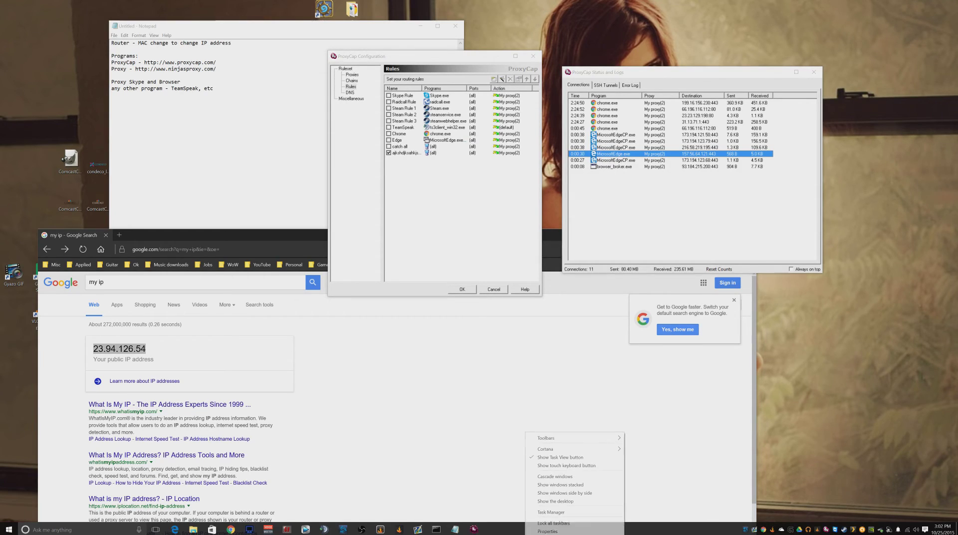
left_click(551, 512)
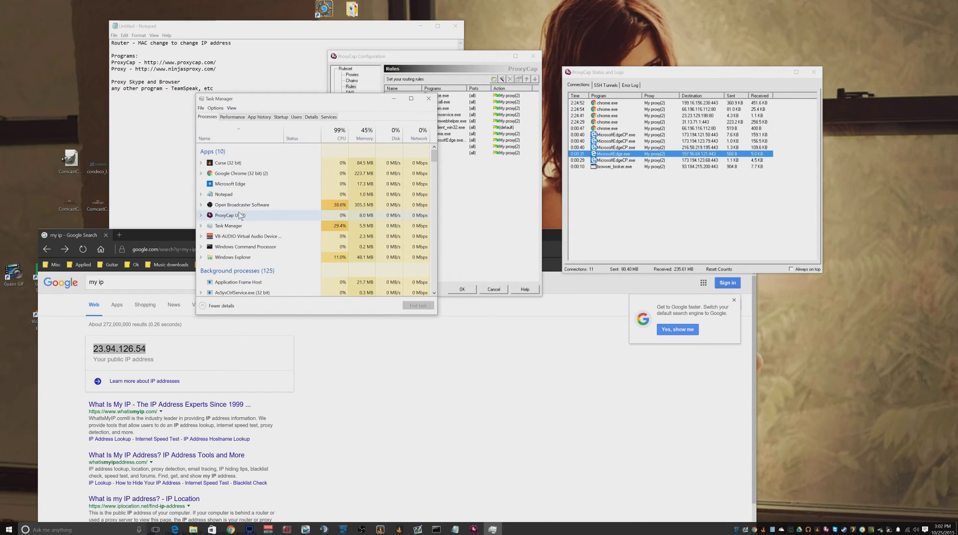
right_click(242, 184)
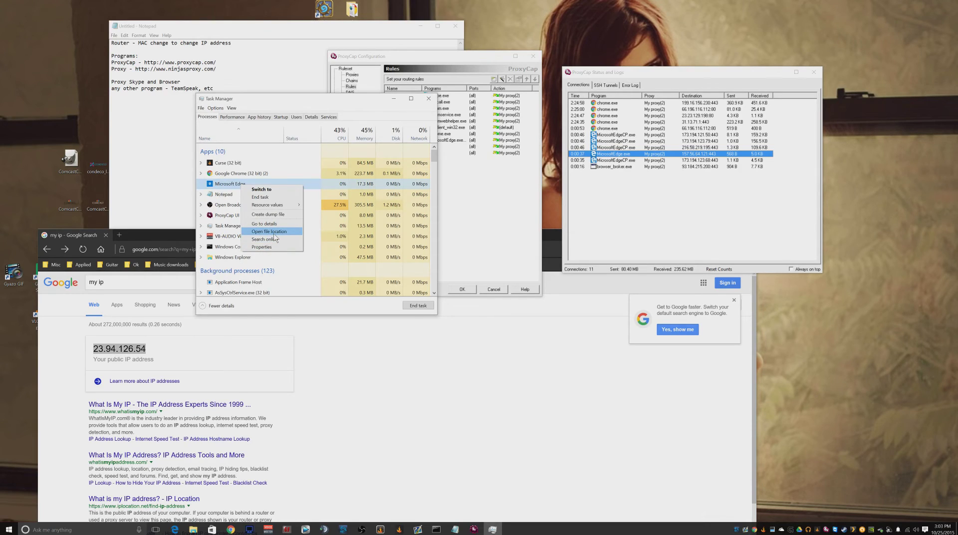
left_click(274, 232)
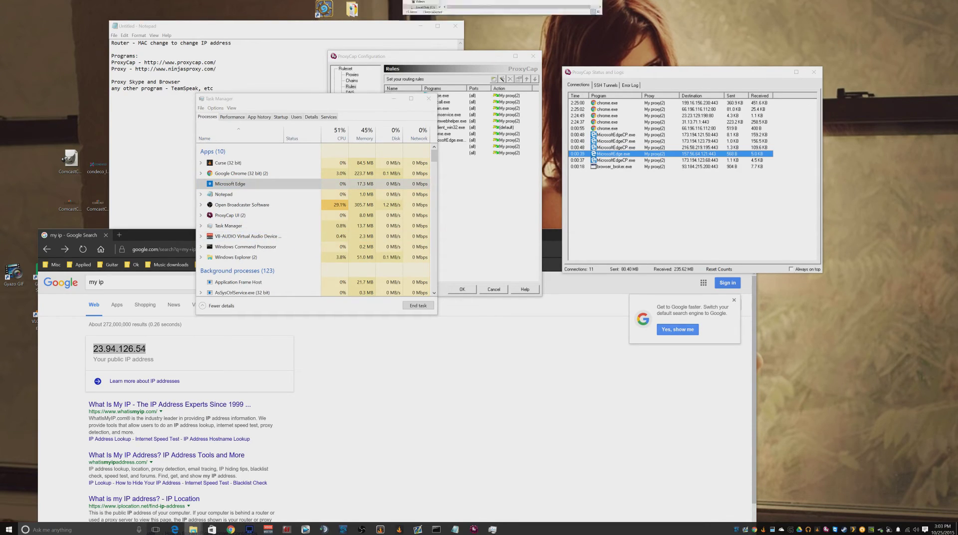
Show the full path of the Microsoft Edge folder, locate MicrosoftEdge.exe and MicrosoftEdgeCP.exe, and close the folder.
scroll(302, 159, "up", 5)
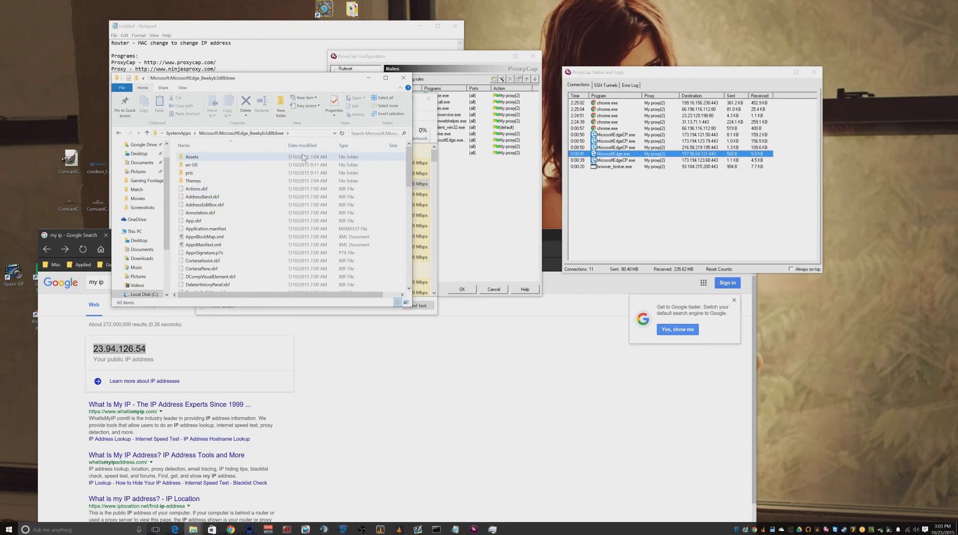
left_click(312, 133)
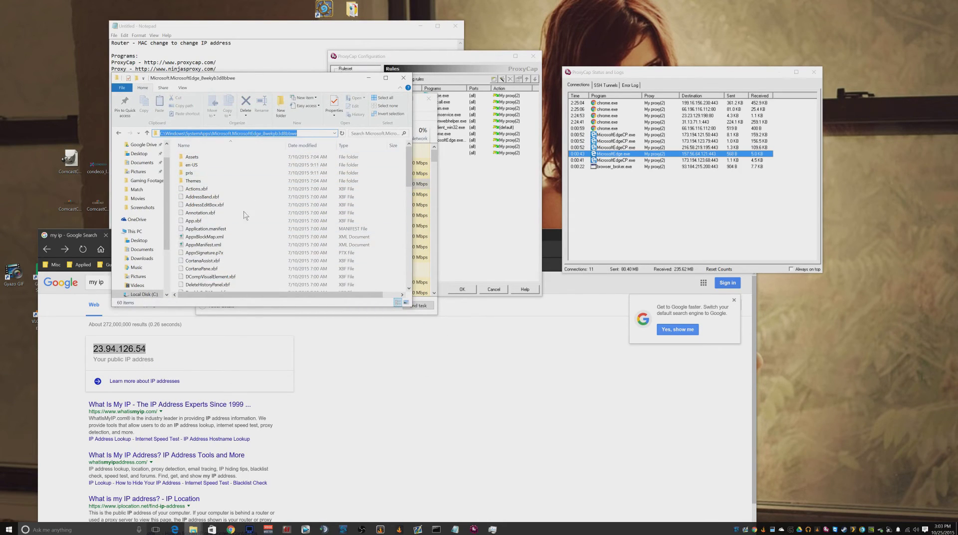
scroll(239, 225, "down", 6)
scroll(234, 227, "down", 7)
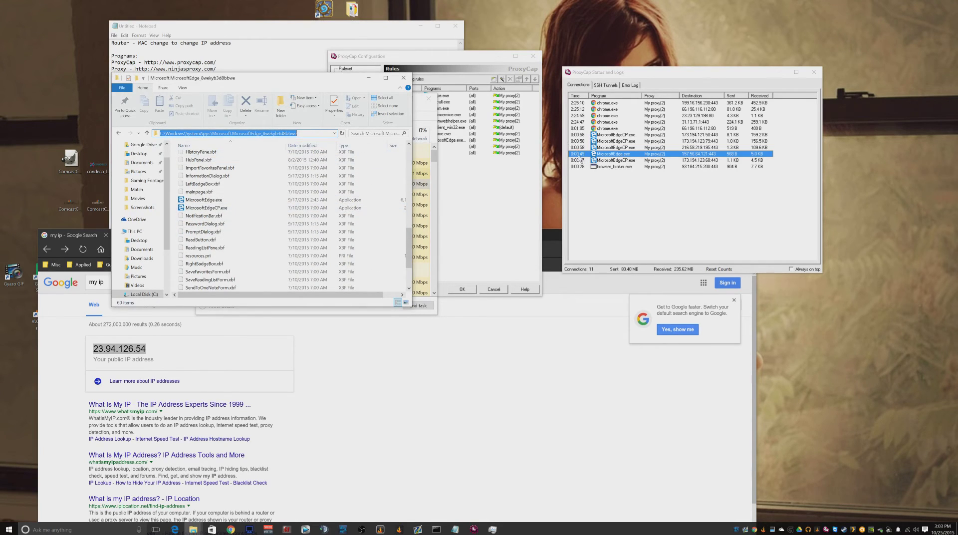
left_click(403, 78)
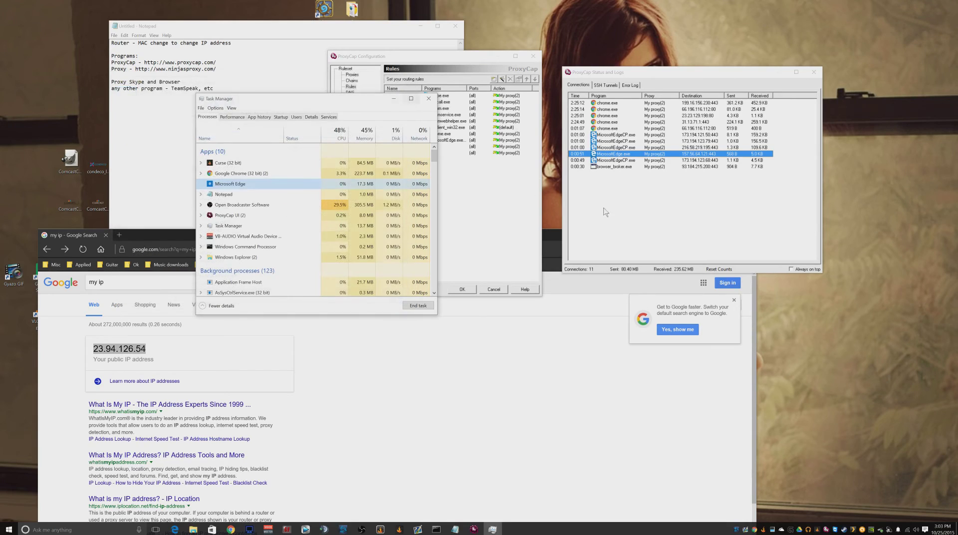
Start a new ProxyCap routing rule that redirects through My proxy(2).
left_click(490, 206)
left_click_drag(448, 59, 490, 54)
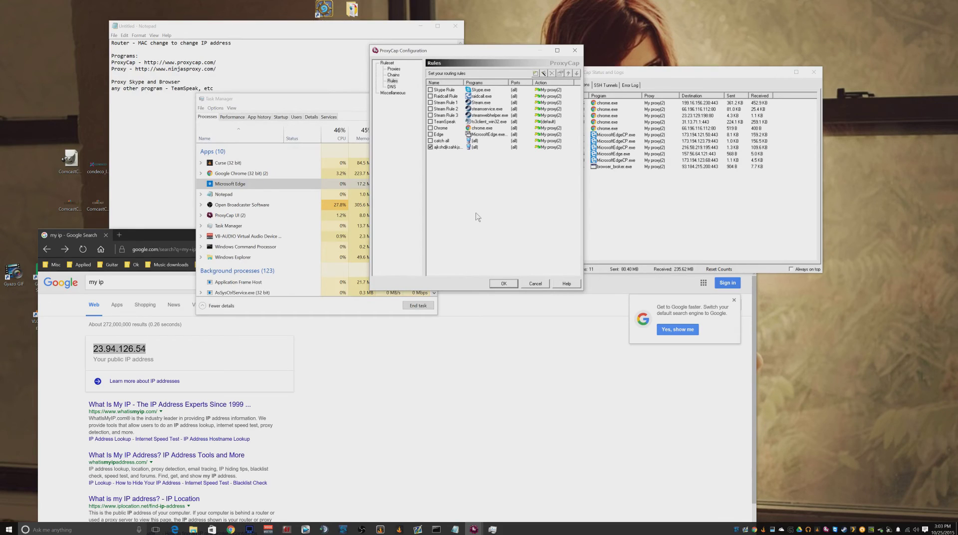
left_click(536, 73)
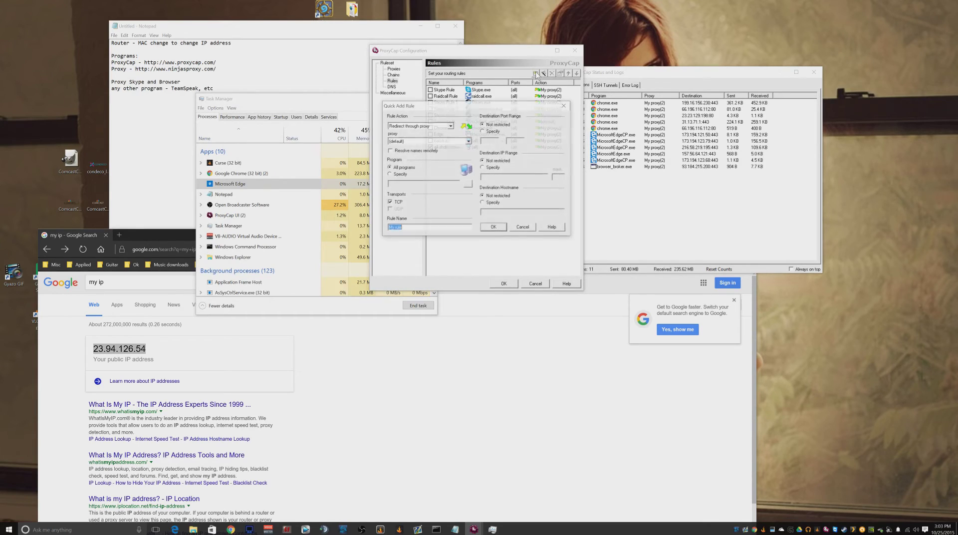
left_click_drag(447, 107, 415, 134)
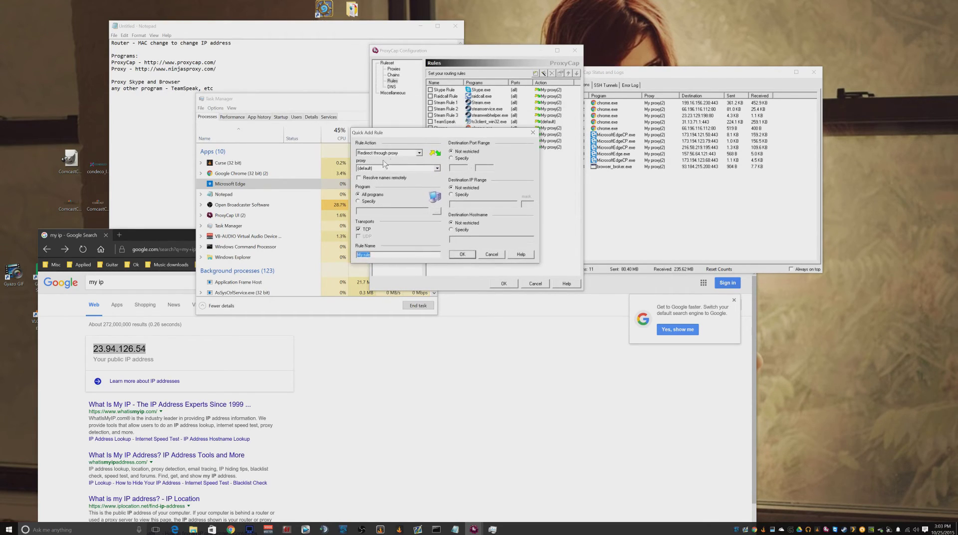
left_click(372, 170)
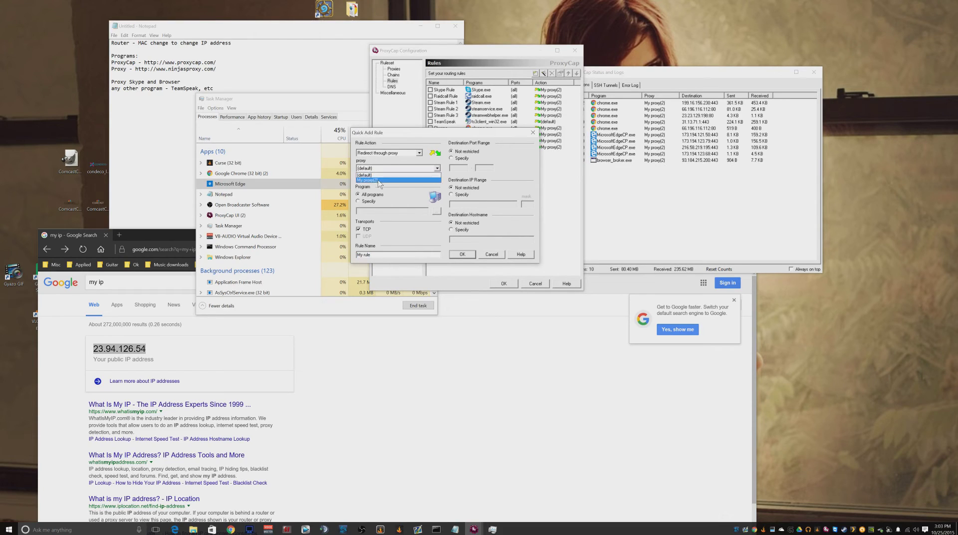
left_click(378, 180)
Restrict the new rule to MicrosoftEdge.exe, name it M Edge and save it.
left_click(369, 202)
left_click(437, 210)
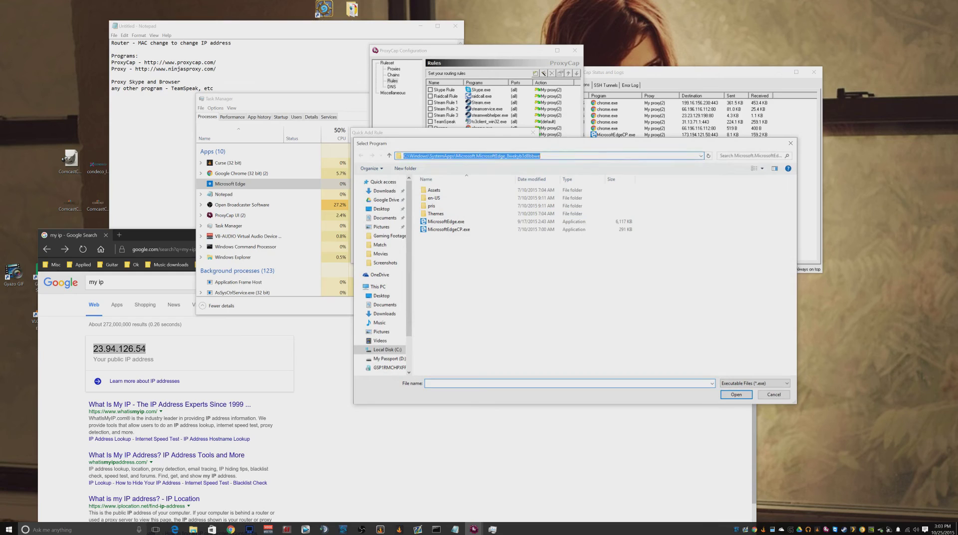
left_click(452, 222)
left_click(736, 395)
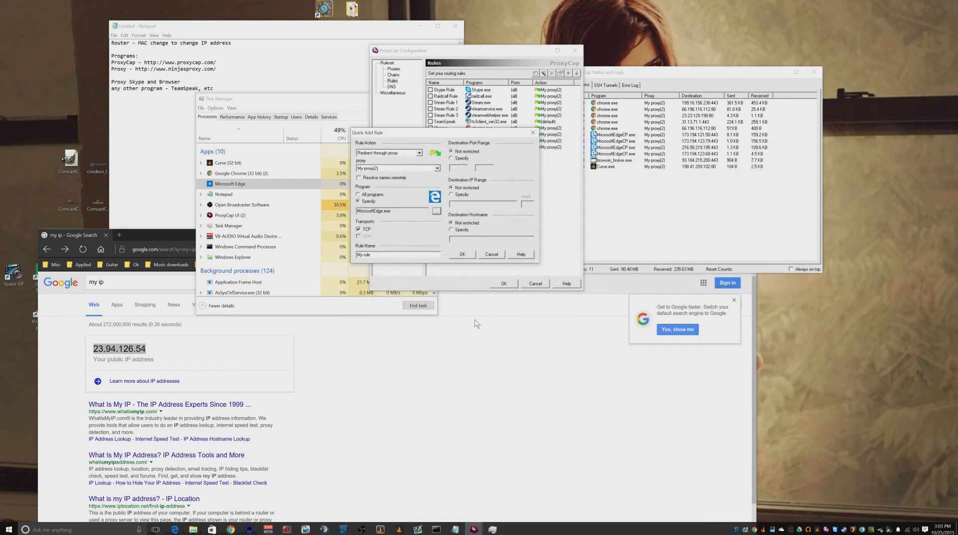
key("Tab")
type("E")
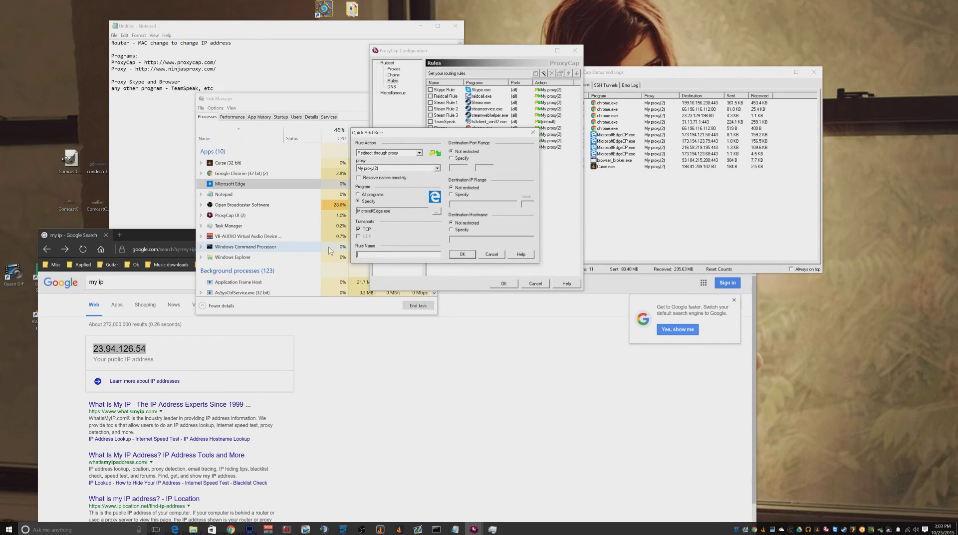
type(" Edge")
left_click(462, 255)
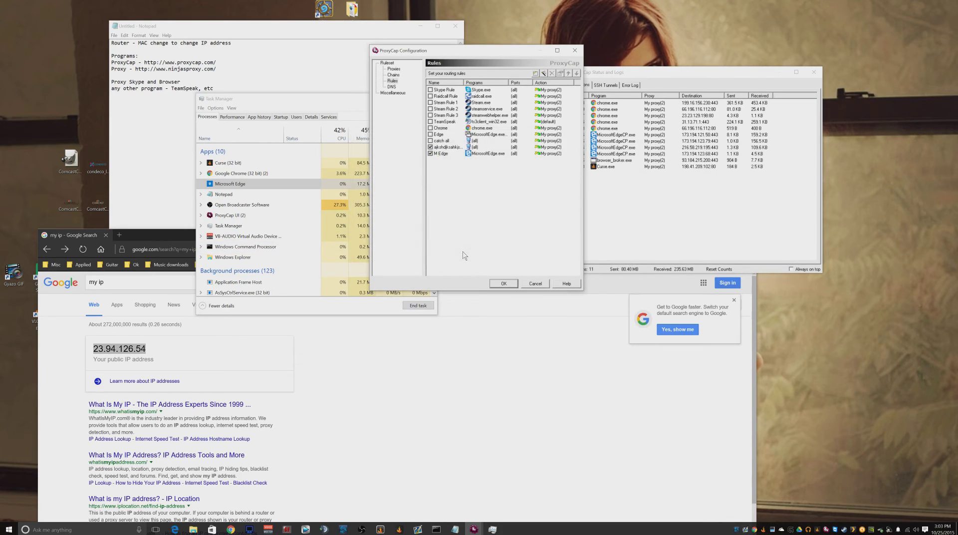
Add MicrosoftEdgeCP.exe to the programs covered by the M Edge rule.
left_click(450, 155)
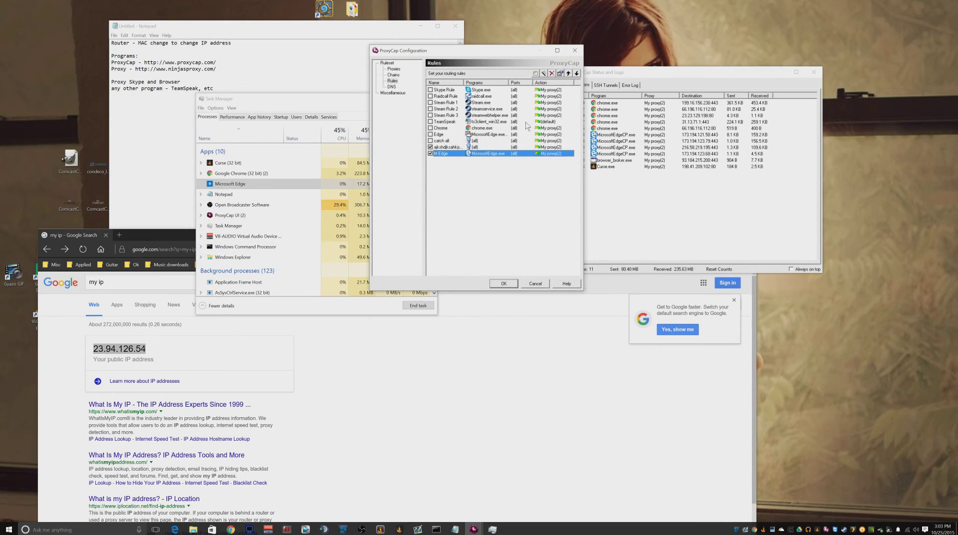
left_click(560, 74)
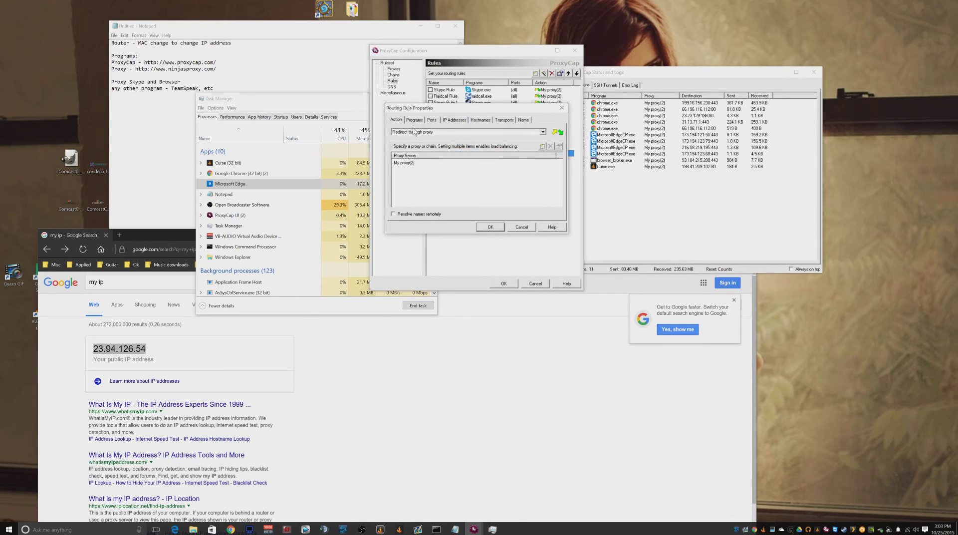
left_click(416, 123)
left_click_drag(433, 110, 308, 163)
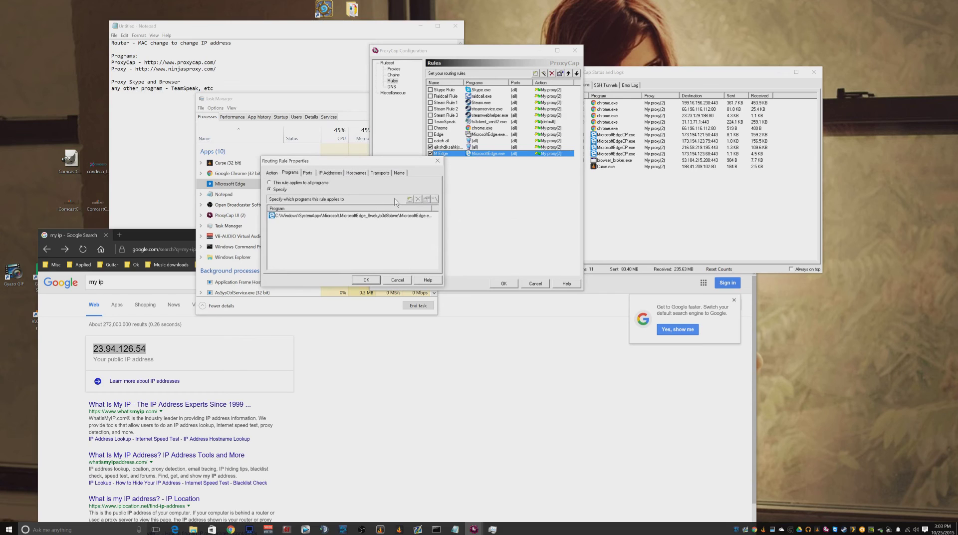
left_click(410, 199)
left_click(372, 258)
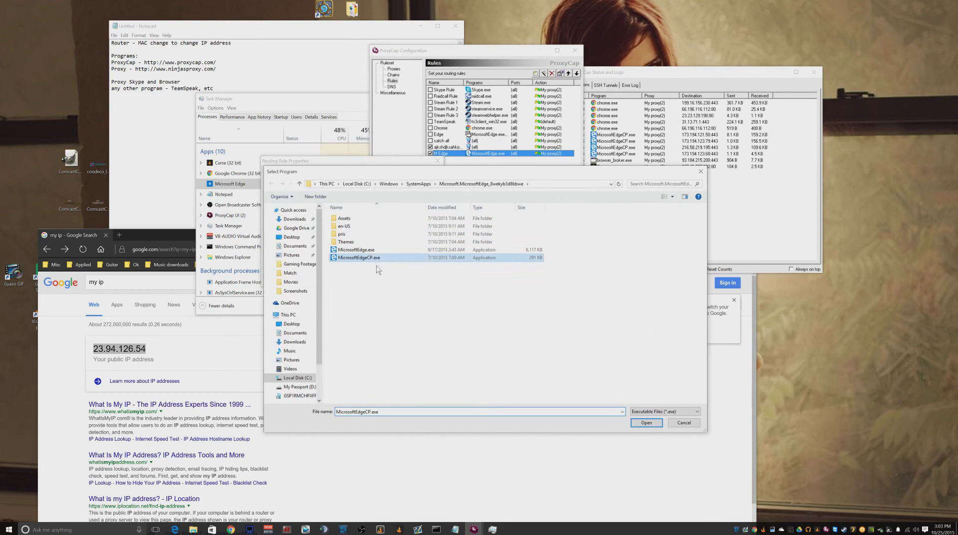
left_click(646, 422)
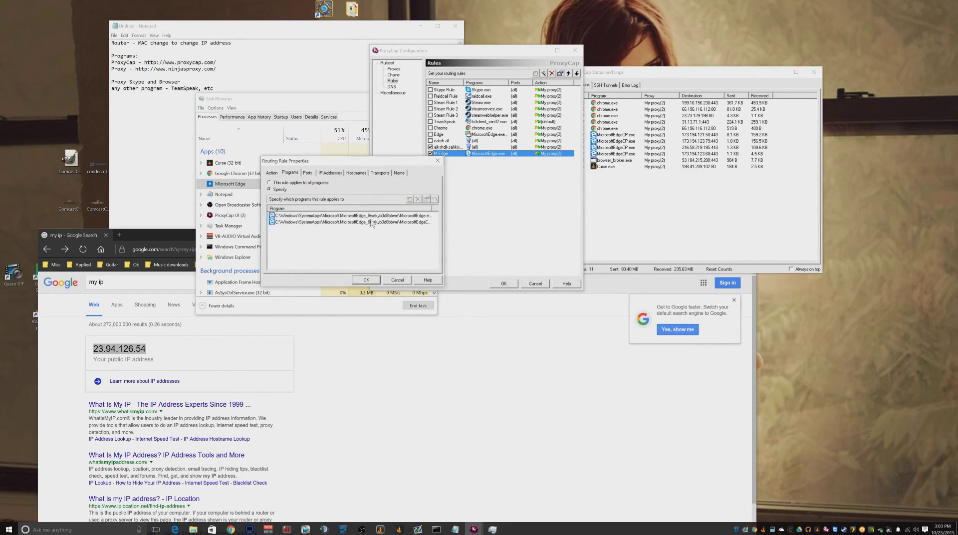
left_click(365, 280)
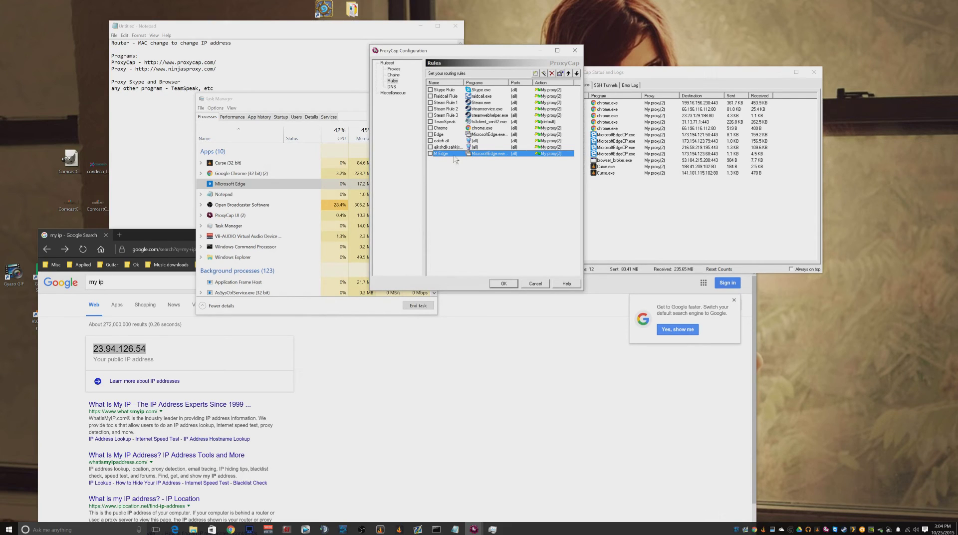
Apply the ProxyCap rules with all of them disabled, reload the my ip search in Edge and highlight the public IP address.
left_click(515, 282)
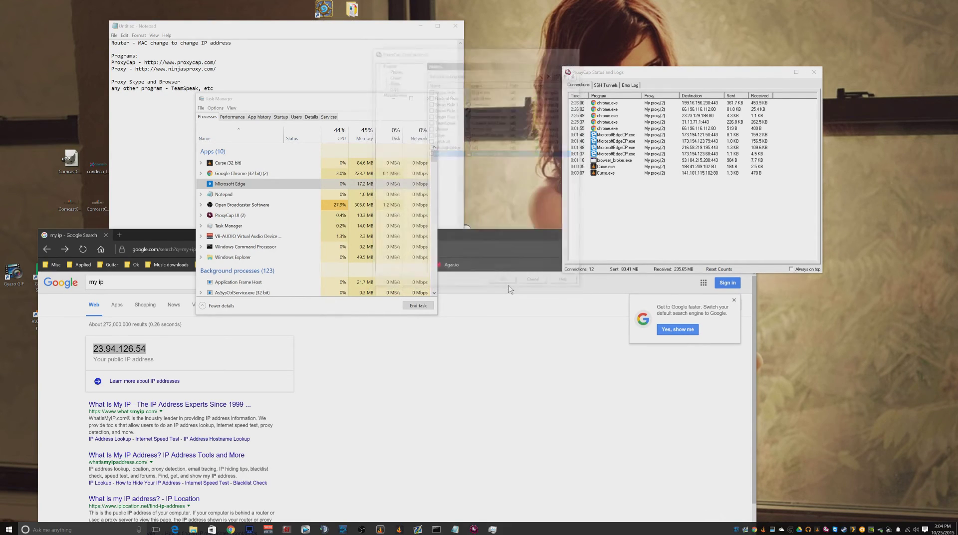
left_click(488, 383)
key("F5")
left_click_drag(93, 349, 176, 348)
left_click(167, 353)
left_click(95, 350)
left_click(177, 349)
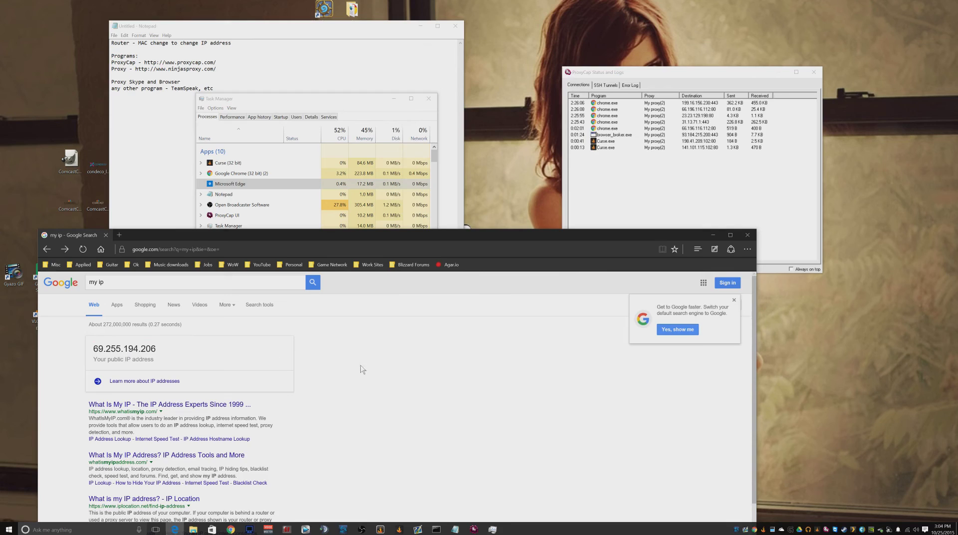
Enable the M Edge rule in the ProxyCap configuration, apply it and reload the my ip search.
right_click(827, 529)
left_click(835, 511)
left_click(433, 245)
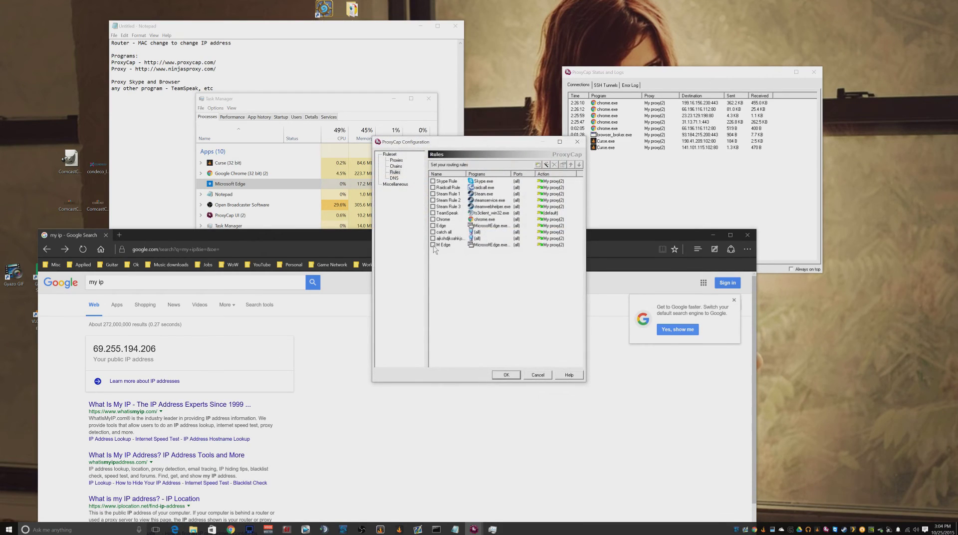
left_click(506, 375)
key("F5")
Restart Edge, highlight the public IP address in the my ip search, reload the search and close Edge.
left_click(748, 234)
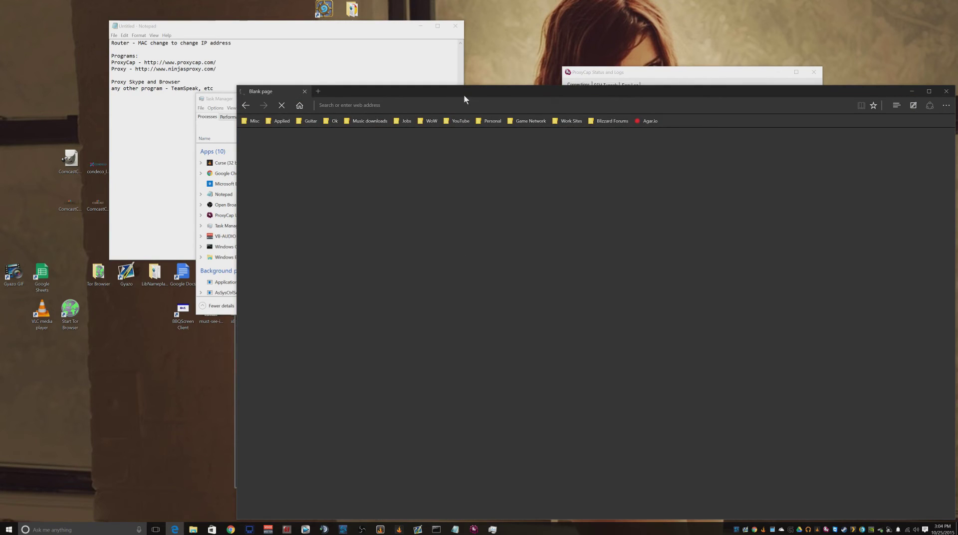
left_click_drag(455, 93, 277, 118)
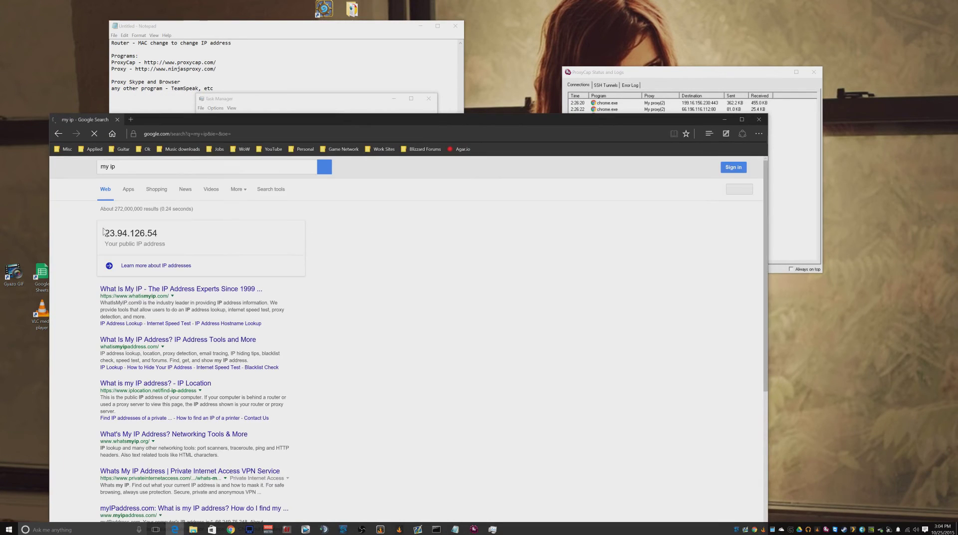
left_click_drag(104, 232, 159, 235)
left_click(158, 235)
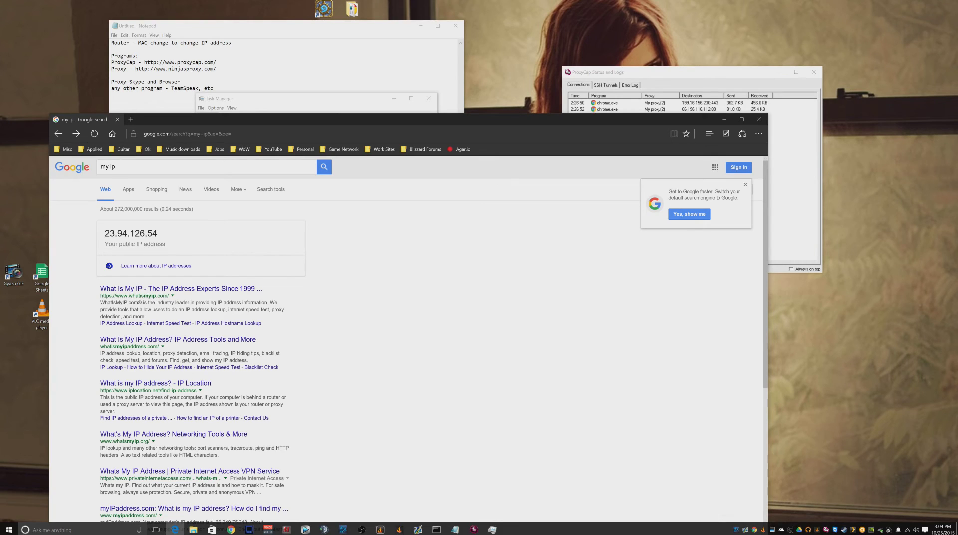
key("F5")
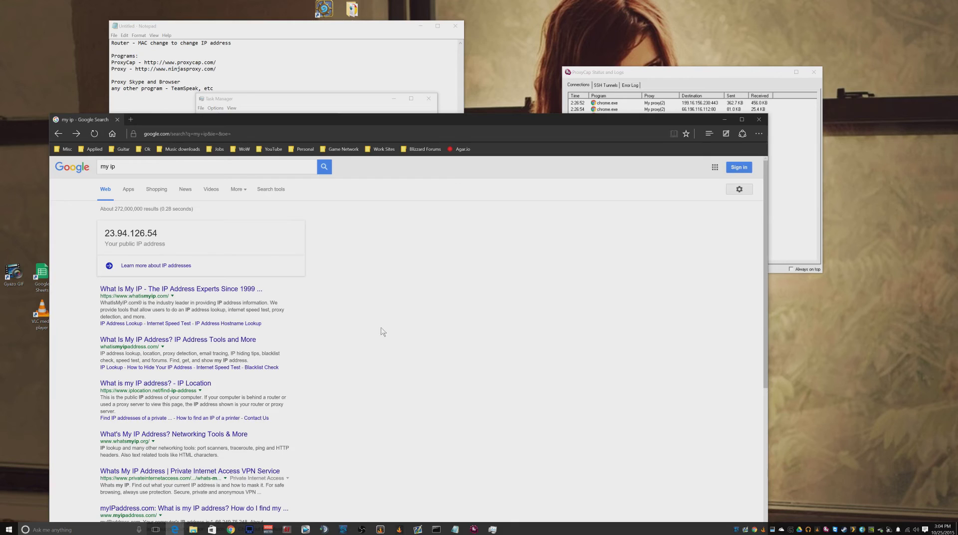
left_click(758, 120)
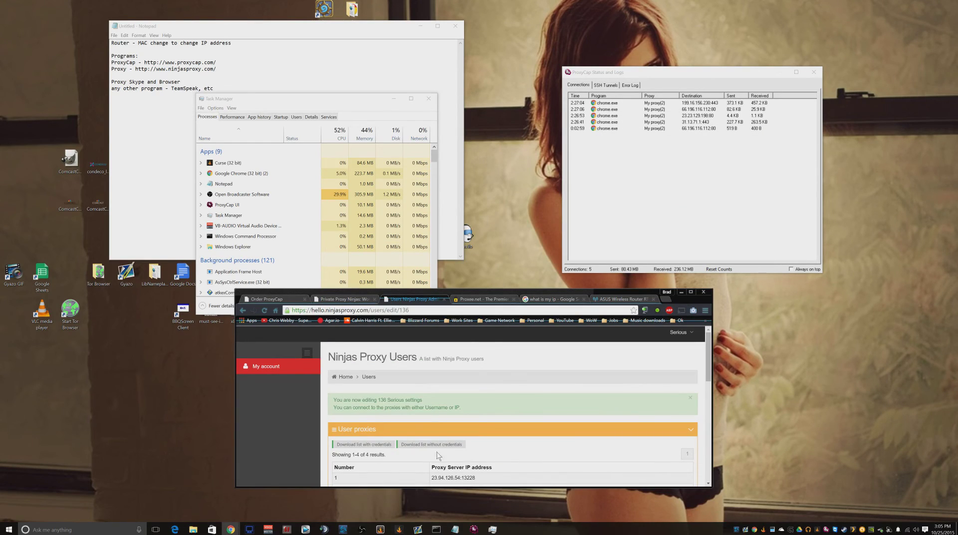
On the Ninjas Proxy account page in Chrome, highlight the first proxy server address and the second allowed IP address.
left_click_drag(432, 478, 484, 481)
scroll(310, 423, "down", 10)
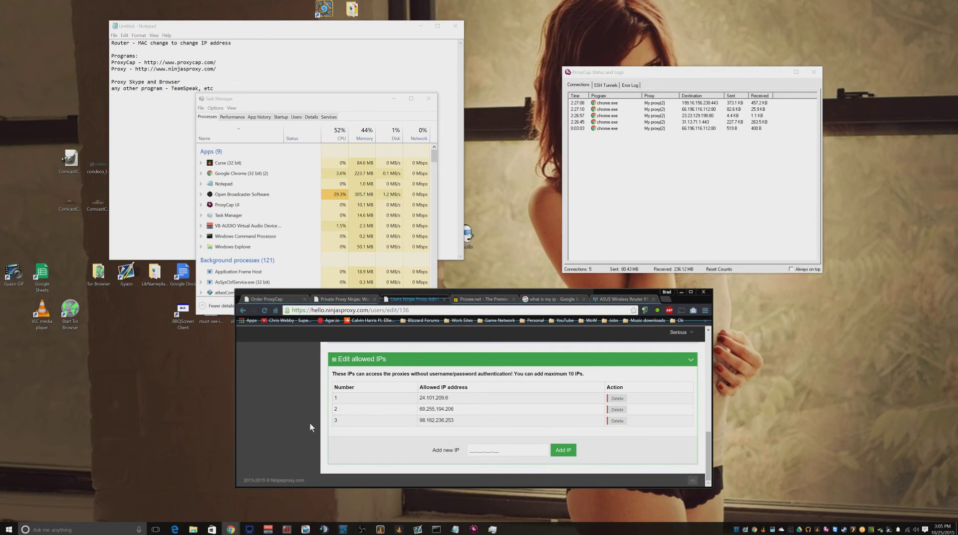
left_click_drag(418, 409, 453, 409)
Delete the second entry from the allowed IPs of the Ninjas Proxy account.
scroll(320, 429, "up", 10)
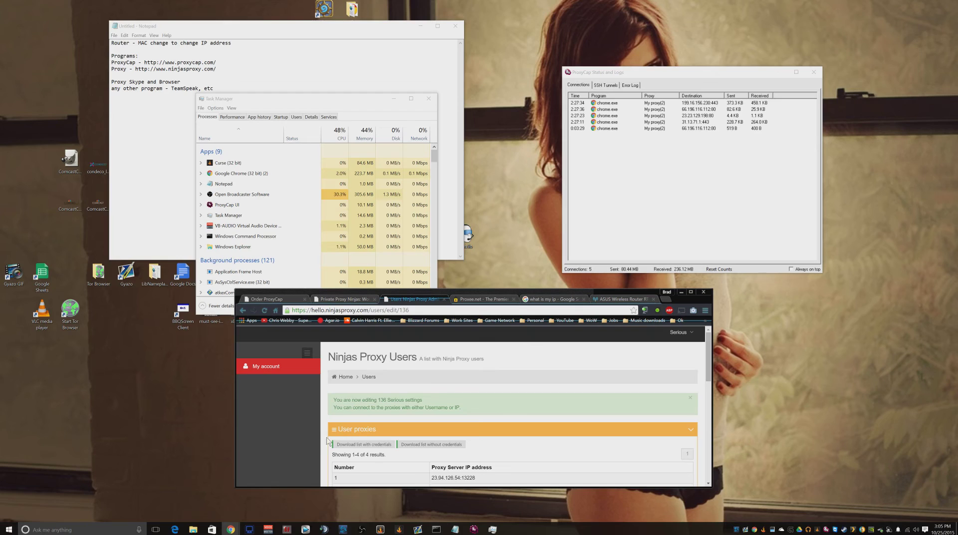
scroll(306, 426, "down", 10)
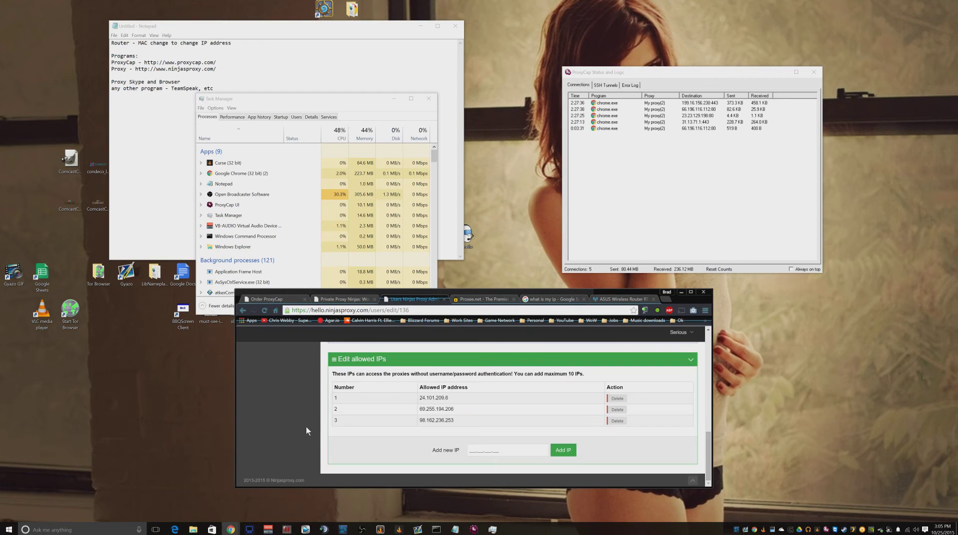
left_click(618, 410)
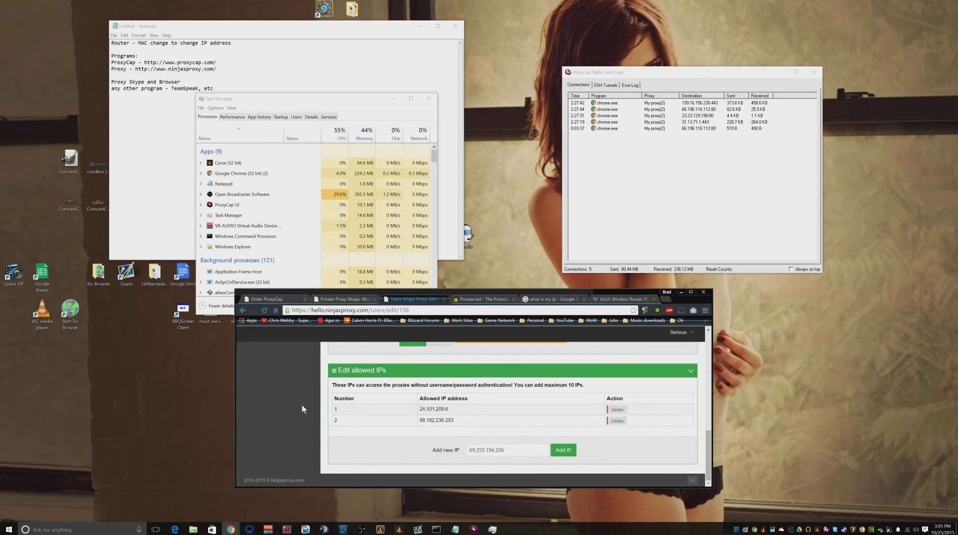
Open the ProxyCap configuration, examine which program path the Skype Rule applies to, and close its properties without changes.
right_click(826, 529)
left_click(851, 515)
left_click(483, 181)
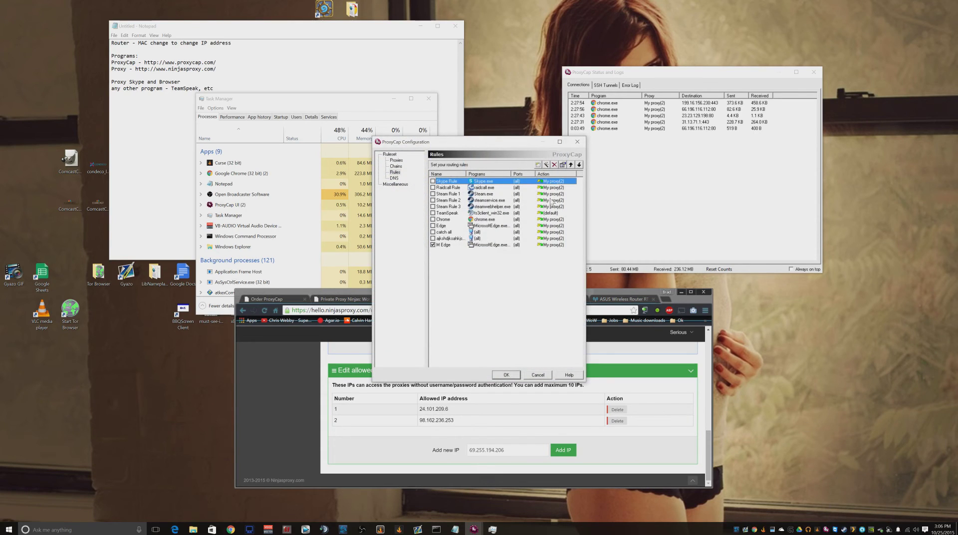
left_click(563, 165)
left_click(417, 211)
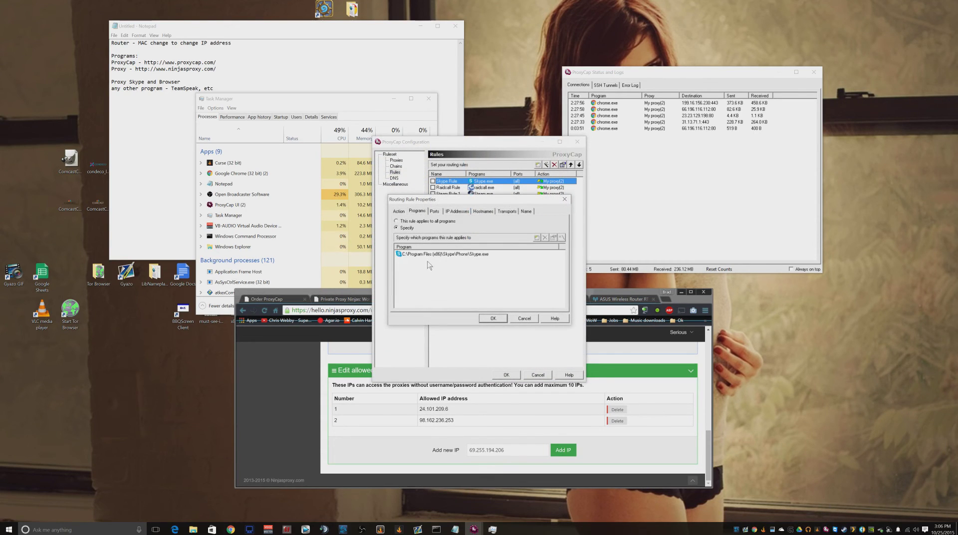
left_click(432, 257)
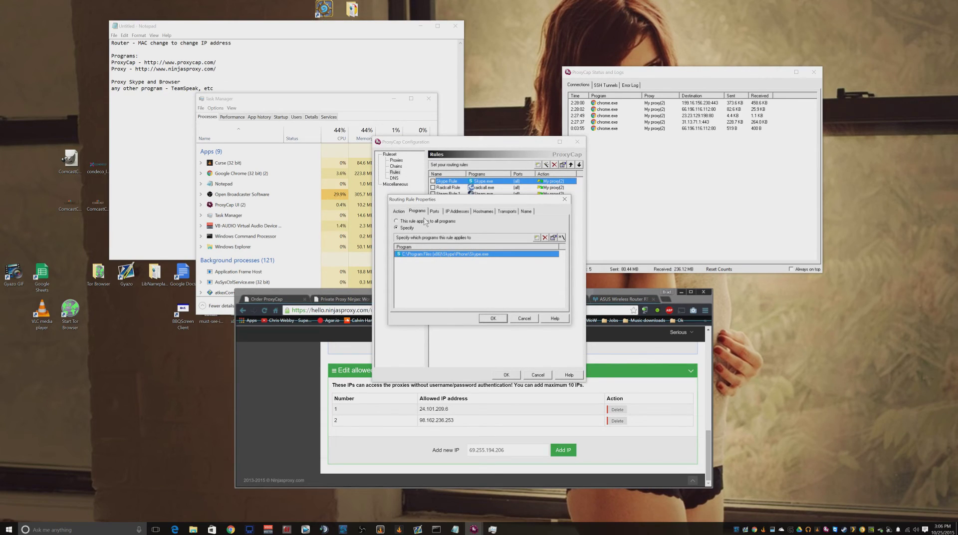
left_click(524, 317)
Start another ProxyCap rule that redirects through My proxy(2) and applies only to a specified program.
left_click(538, 166)
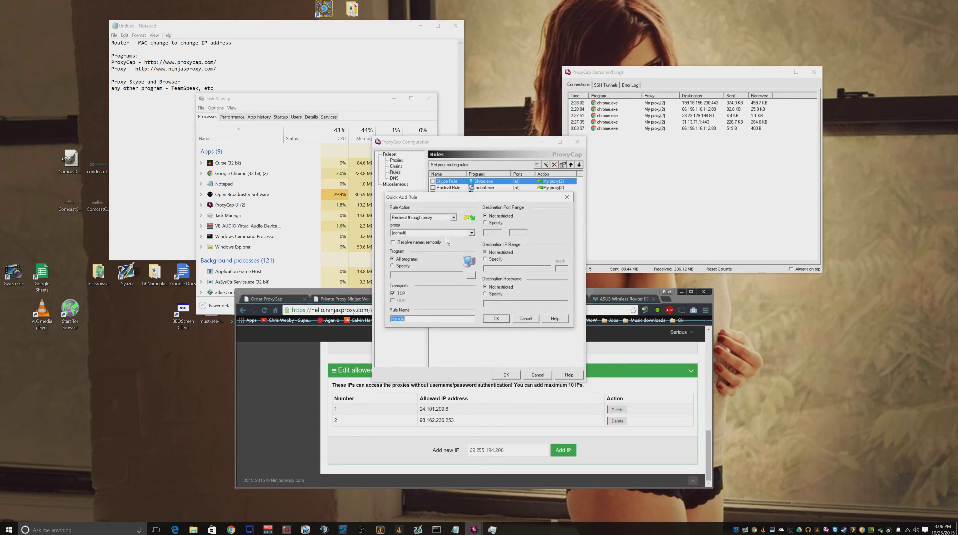
left_click(471, 232)
left_click(461, 244)
left_click(392, 266)
Browse the Program Files folder on drive C for a program to assign to the rule, and cancel the selection.
left_click(471, 275)
left_click_drag(492, 211, 415, 218)
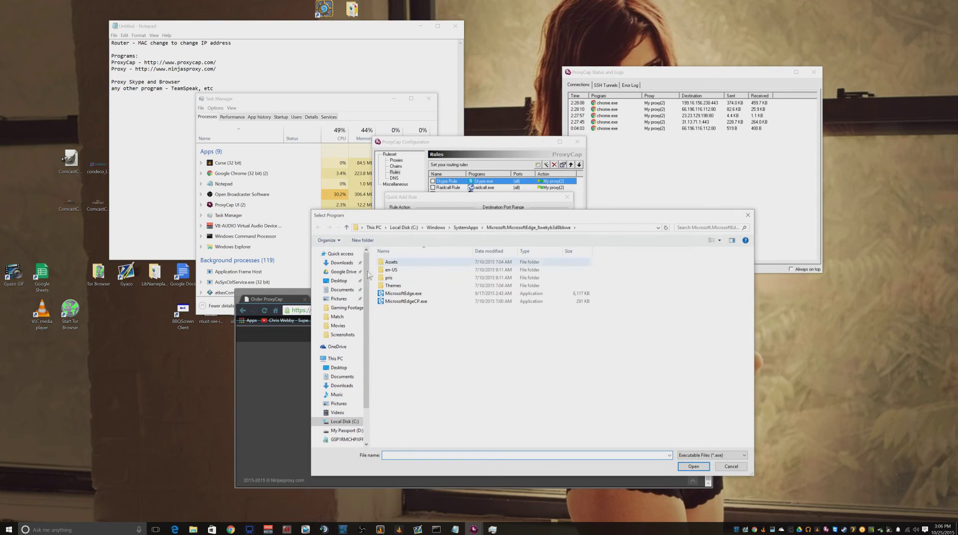
left_click(343, 422)
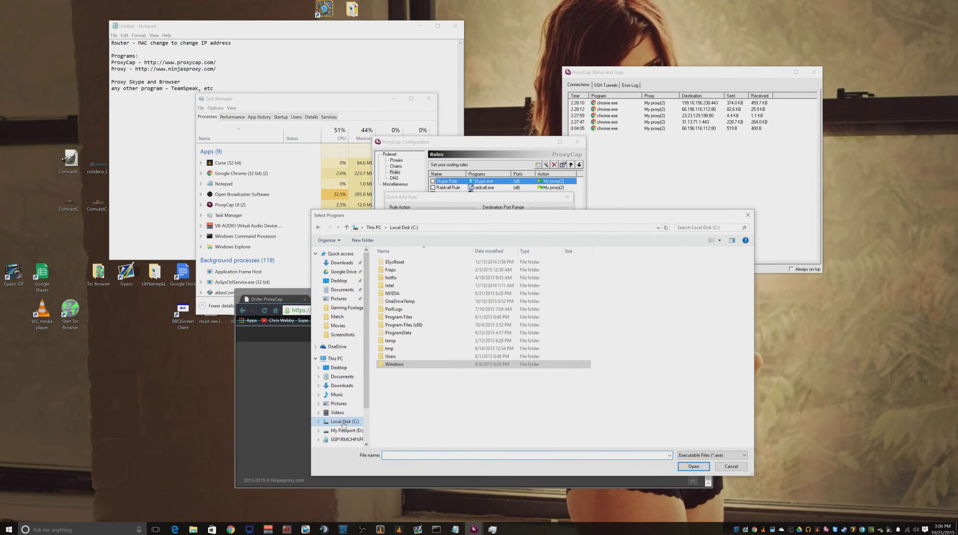
double_click(401, 318)
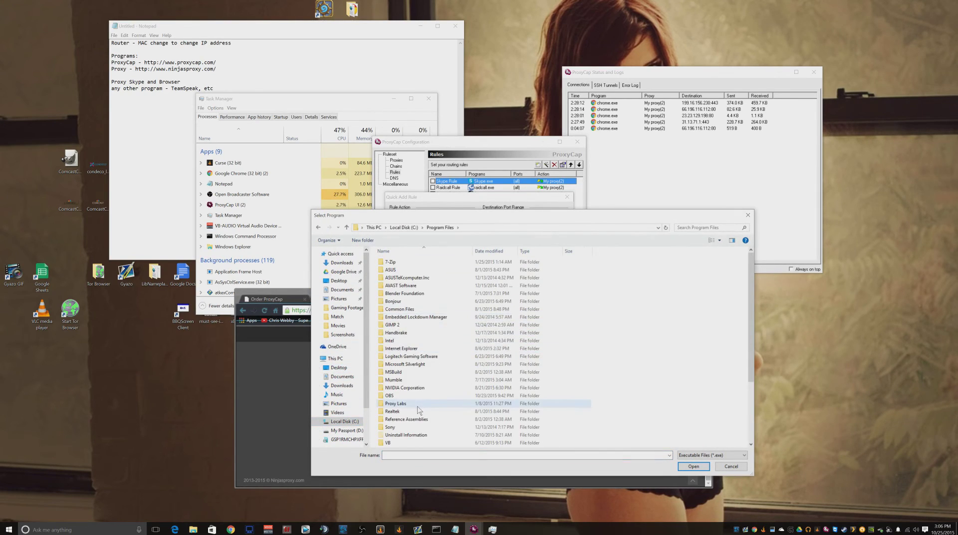
scroll(419, 407, "down", 4)
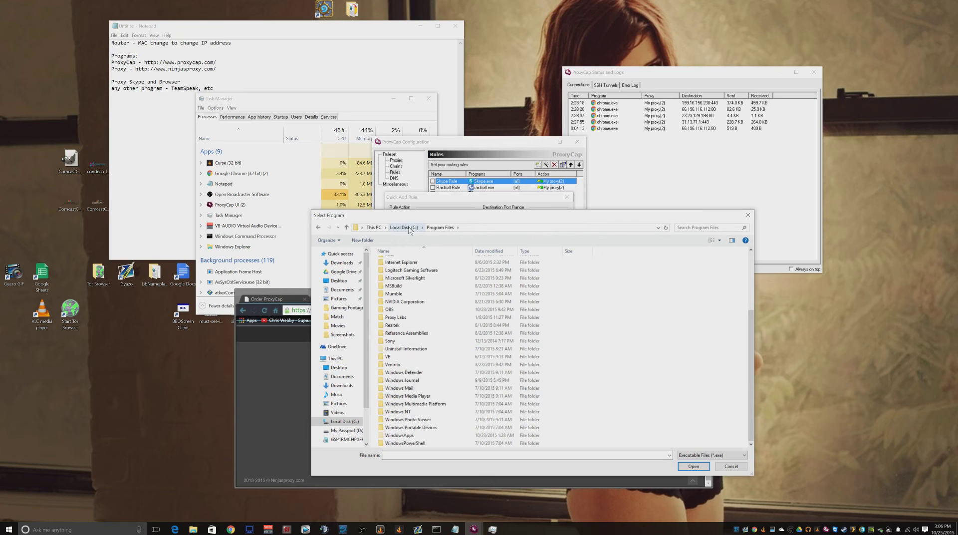
left_click(475, 179)
key("Escape")
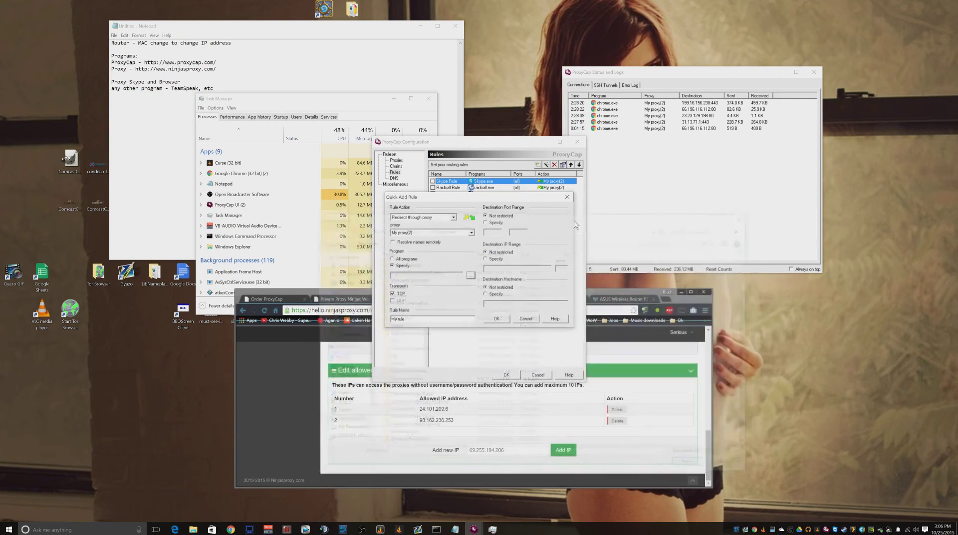
Discard the unfinished new rule, check which program path the Skype Rule applies to, and close its properties without changes.
key("Escape")
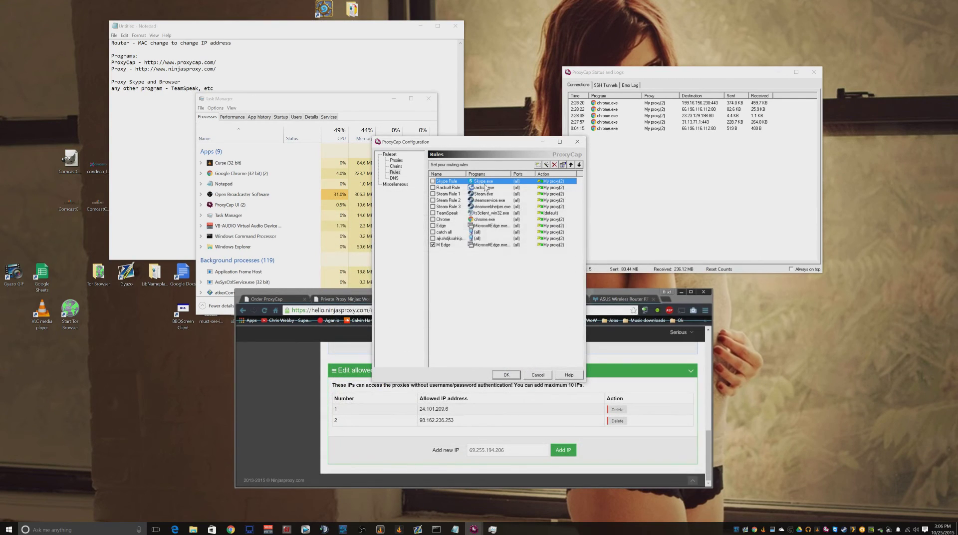
left_click(563, 165)
left_click(418, 211)
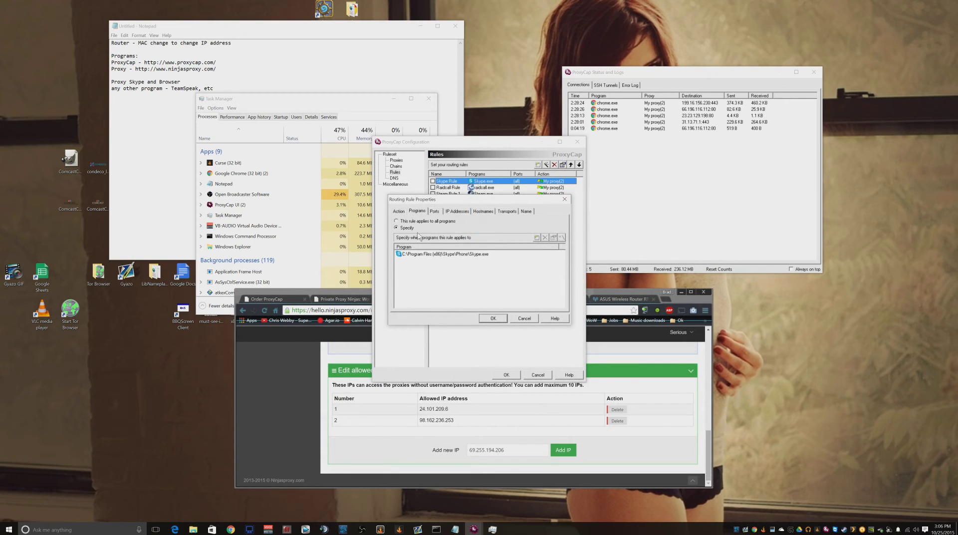
left_click(524, 318)
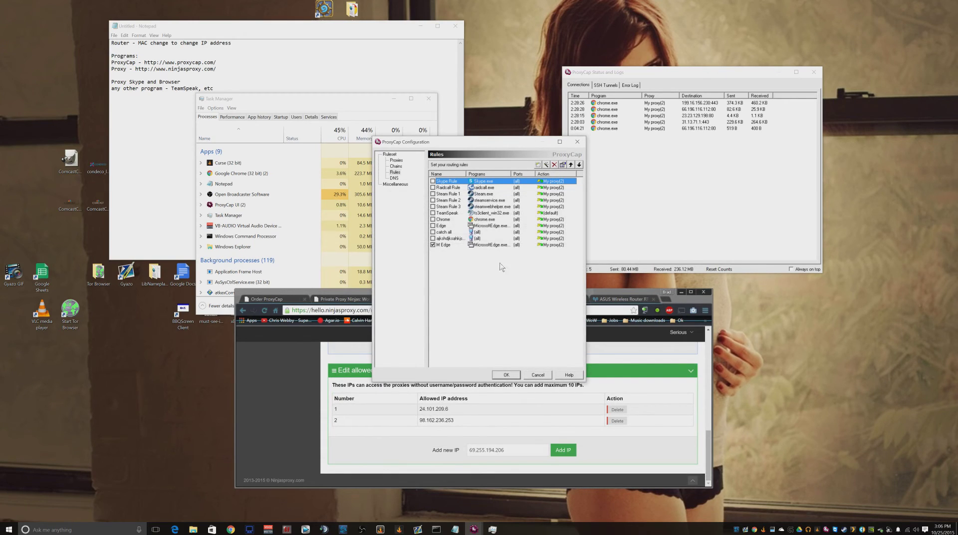
Start another ProxyCap rule that redirects through My proxy(2) and applies only to a specified program.
left_click(538, 165)
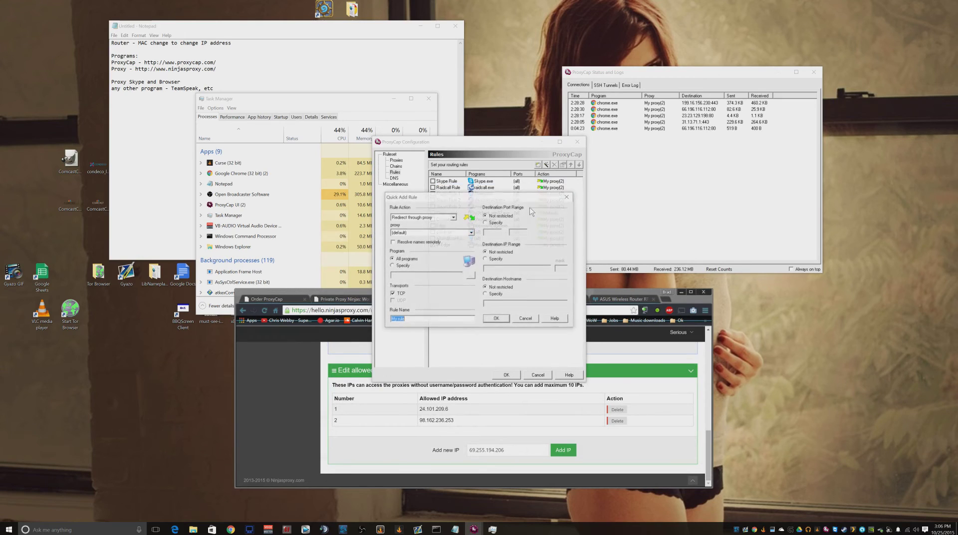
left_click(432, 233)
left_click(431, 243)
left_click(399, 269)
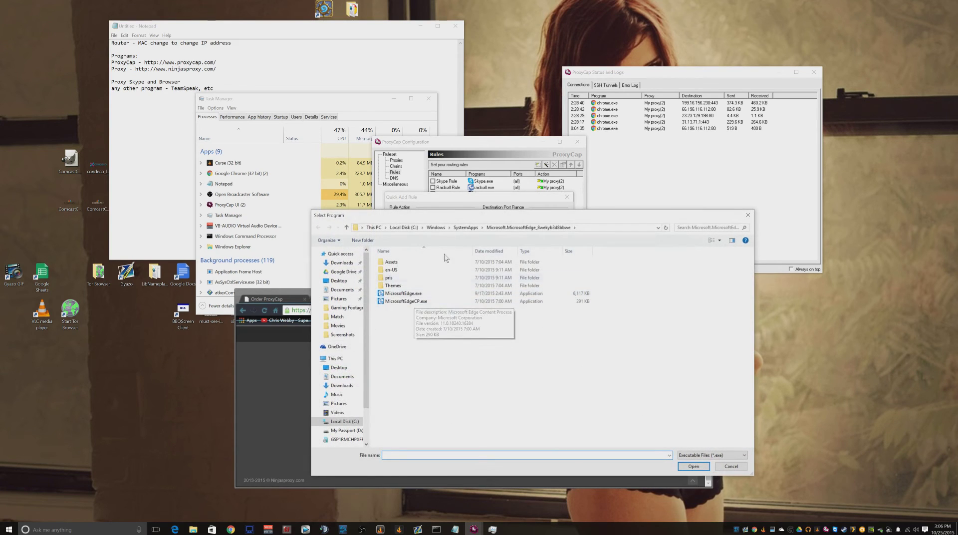
Assign Skype.exe from the Skype\Phone folder in Program Files (x86) on drive C as the rule's program.
left_click(404, 228)
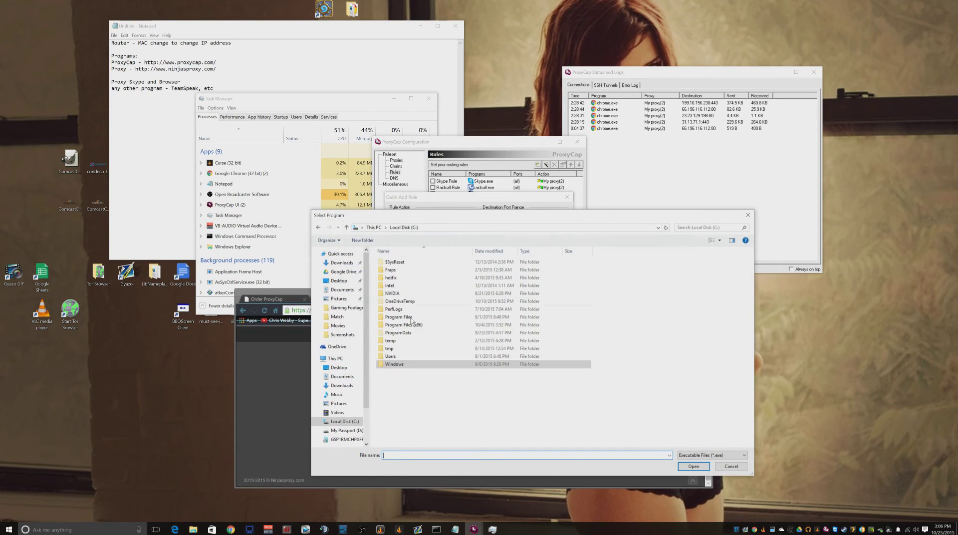
double_click(410, 325)
scroll(414, 350, "down", 8)
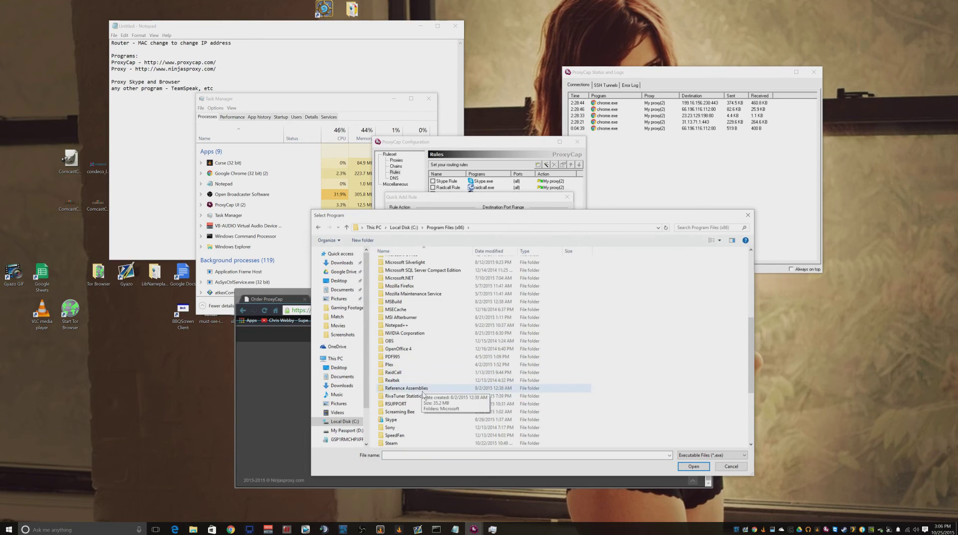
double_click(410, 420)
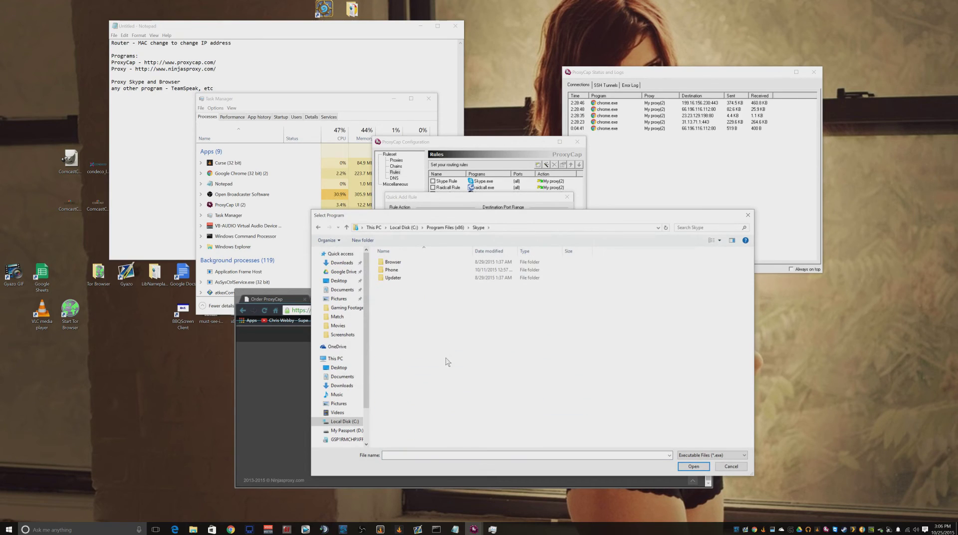
left_click(403, 270)
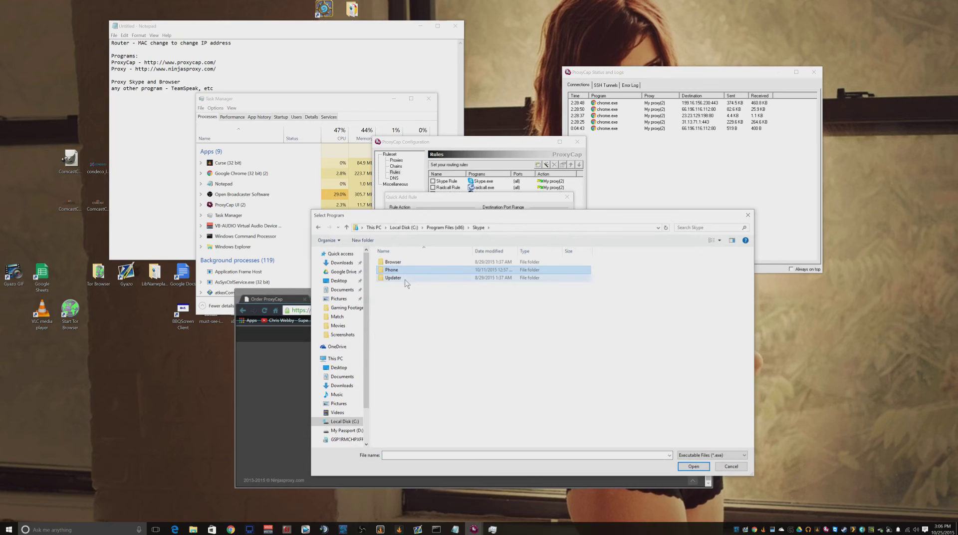
double_click(403, 272)
left_click(404, 264)
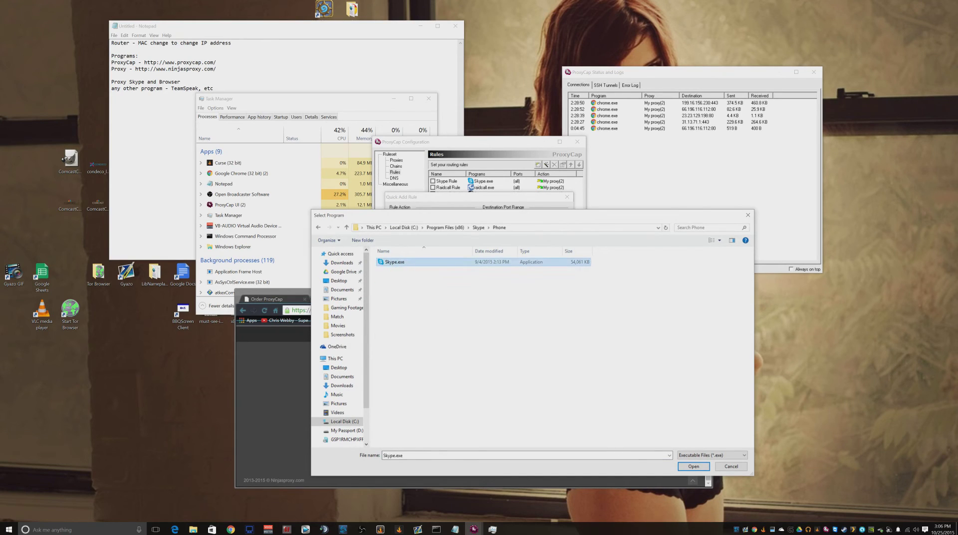
left_click(691, 466)
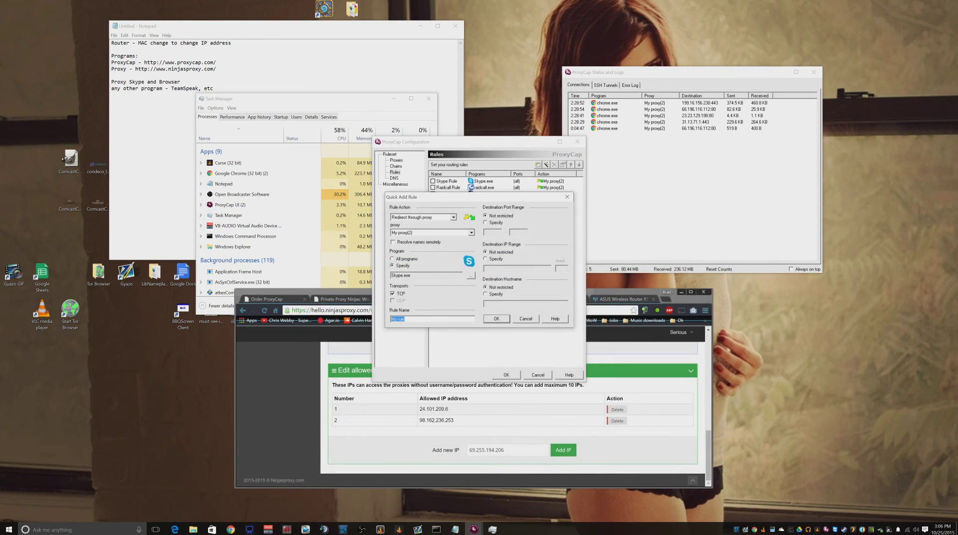
Add the rule under the name SKYYYYPE and disable the M Edge rule in the routing rules.
type("SYYYYP")
left_click(501, 320)
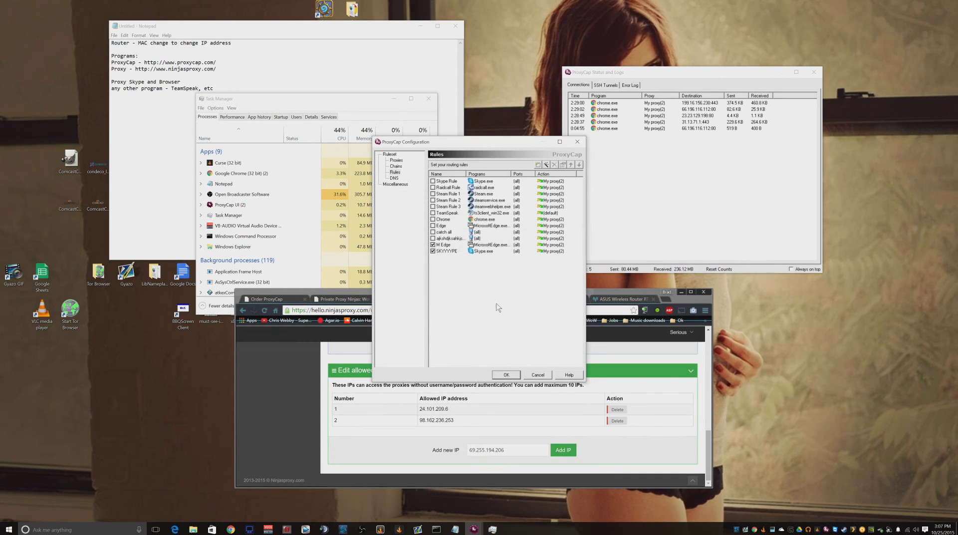
left_click(433, 244)
left_click(277, 396)
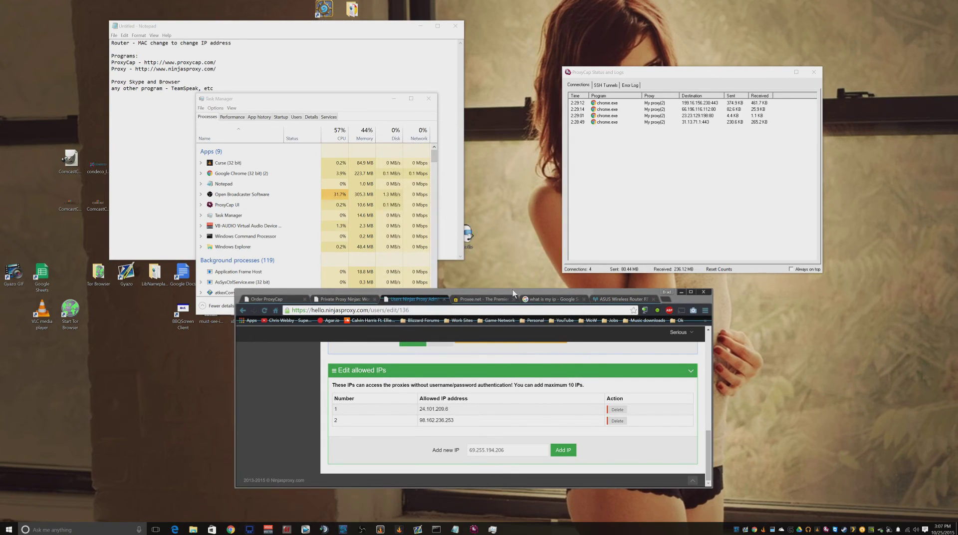
Launch Skype to test its connection through the proxy, and quit it.
left_click(9, 529)
scroll(116, 456, "down", 3)
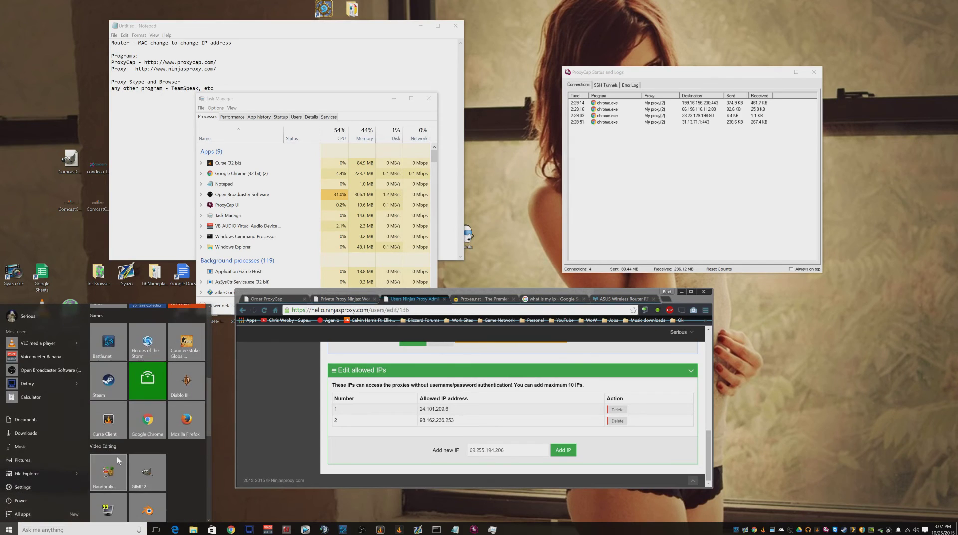
scroll(163, 452, "down", 1)
left_click(109, 433)
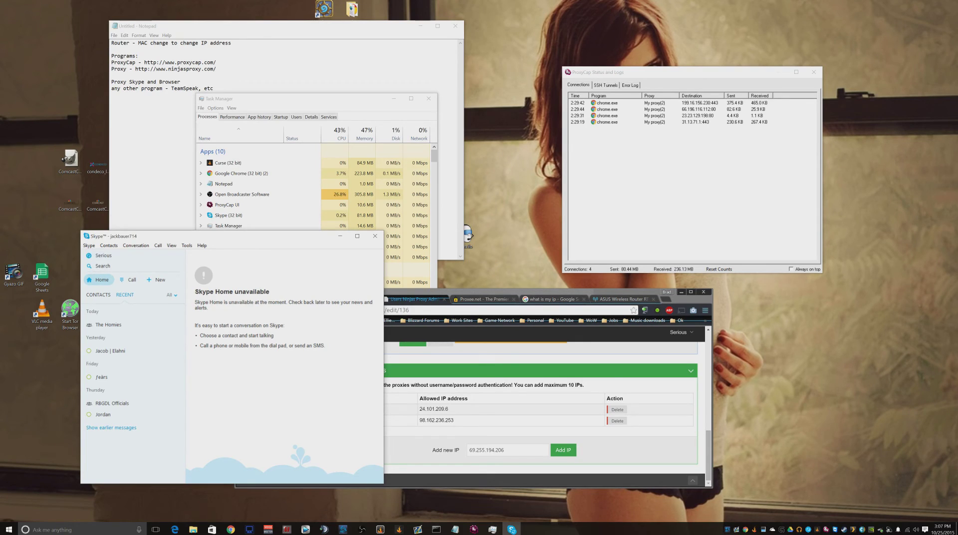
right_click(512, 529)
left_click(493, 478)
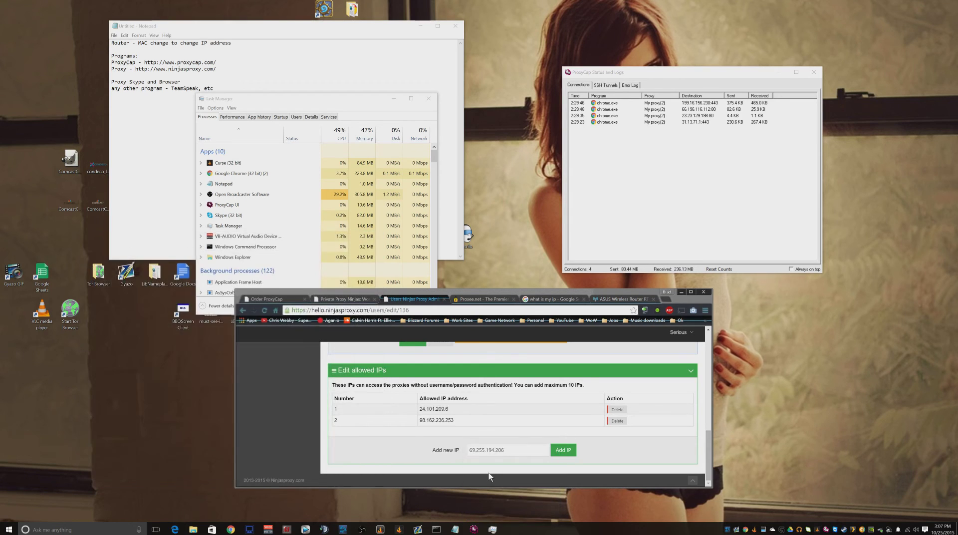
Add the prefilled public IP address to the allowed IPs of the Ninjas Proxy account.
left_click(564, 450)
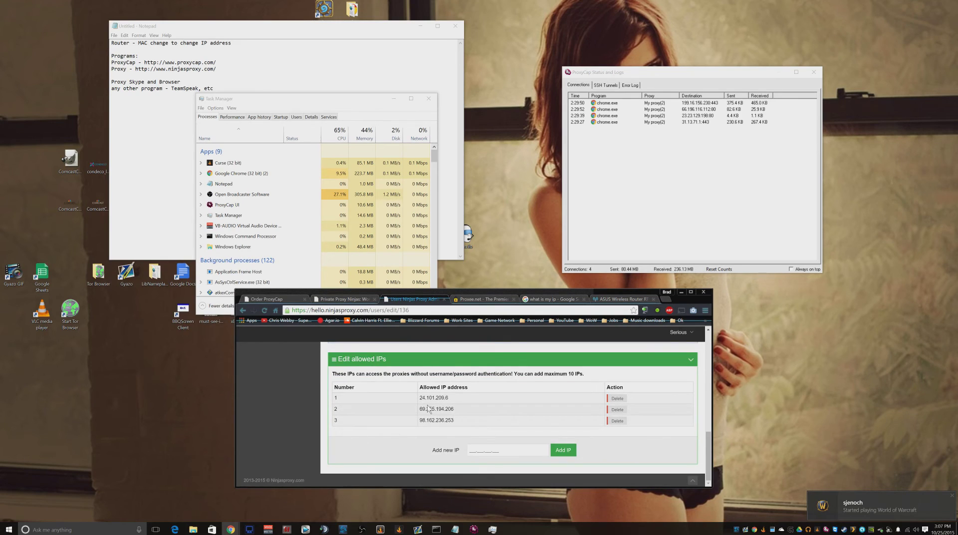
scroll(310, 405, "up", 10)
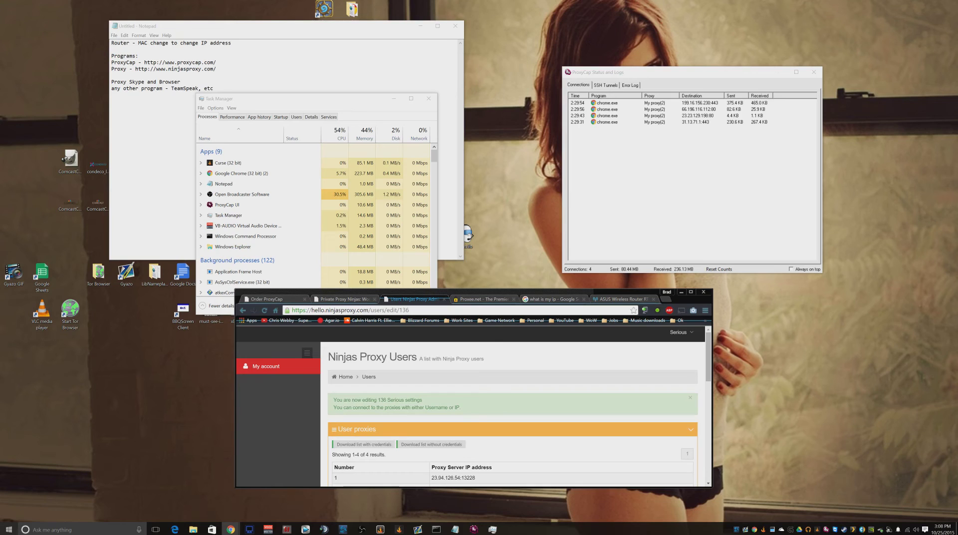
Launch Skype again and examine its connections through My proxy(2) in the ProxyCap status list.
left_click(9, 529)
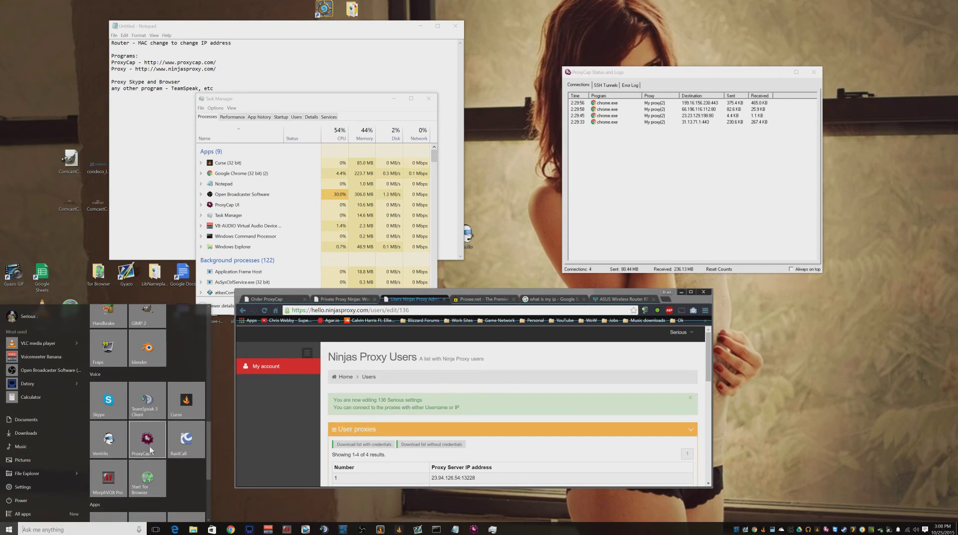
left_click(154, 433)
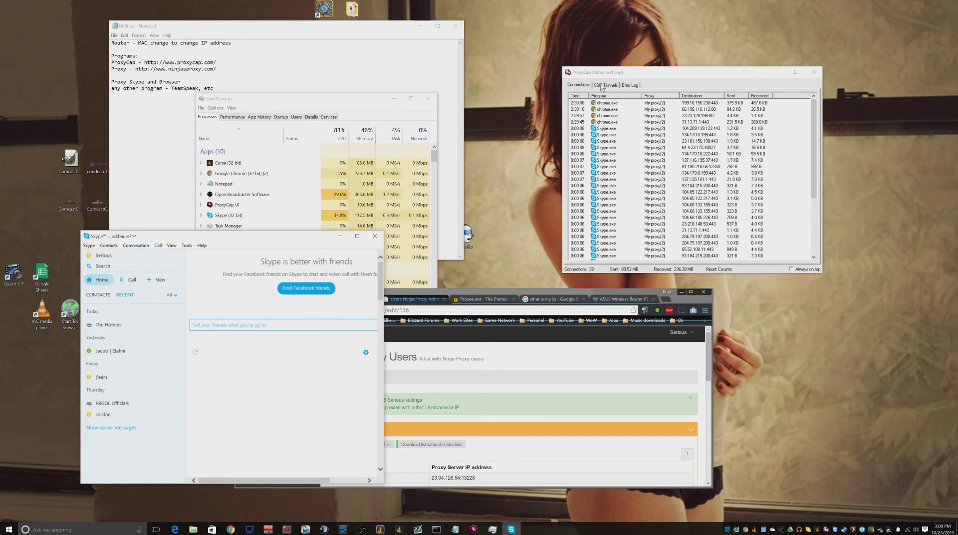
left_click(624, 134)
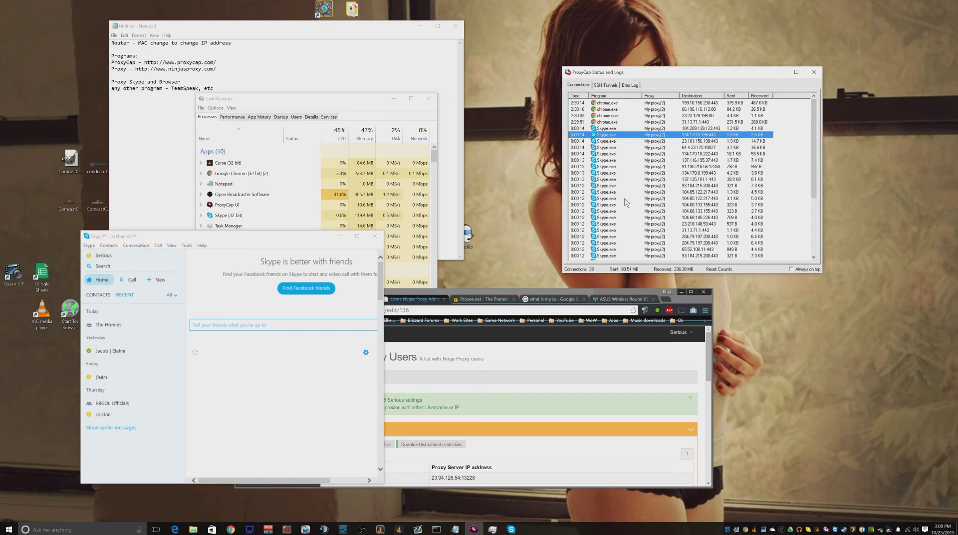
left_click(612, 142)
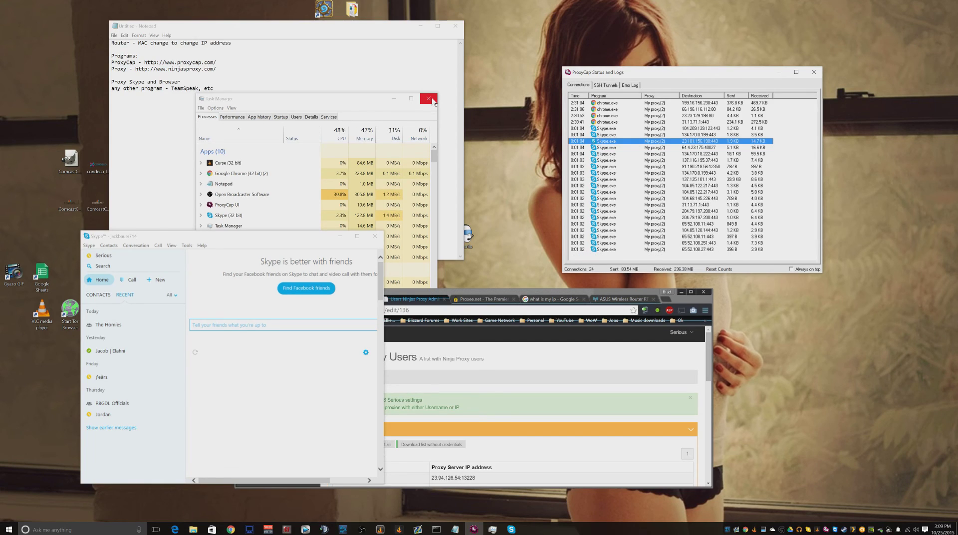
Check the public IP in the browser's search results, switch to the ASUS router page, and enlarge the browser window.
left_click(519, 291)
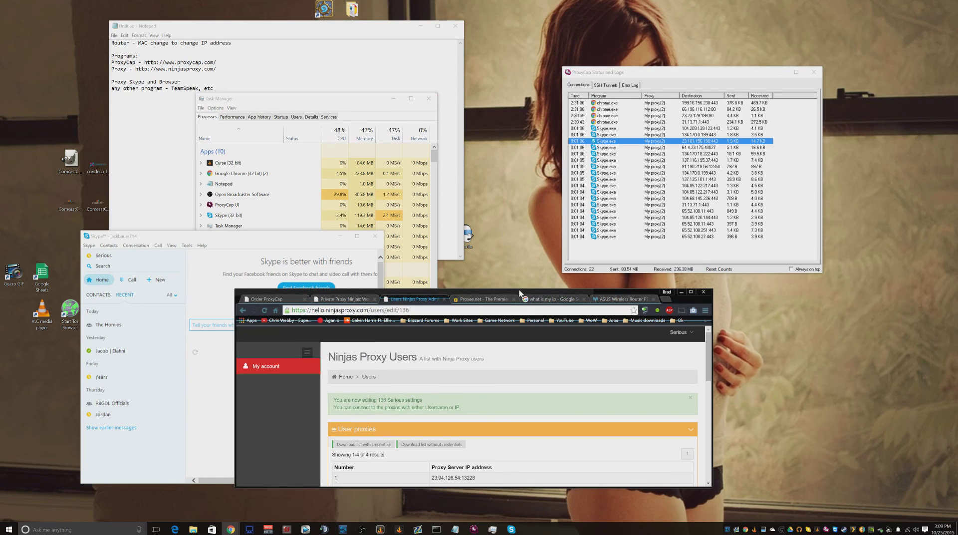
left_click(549, 299)
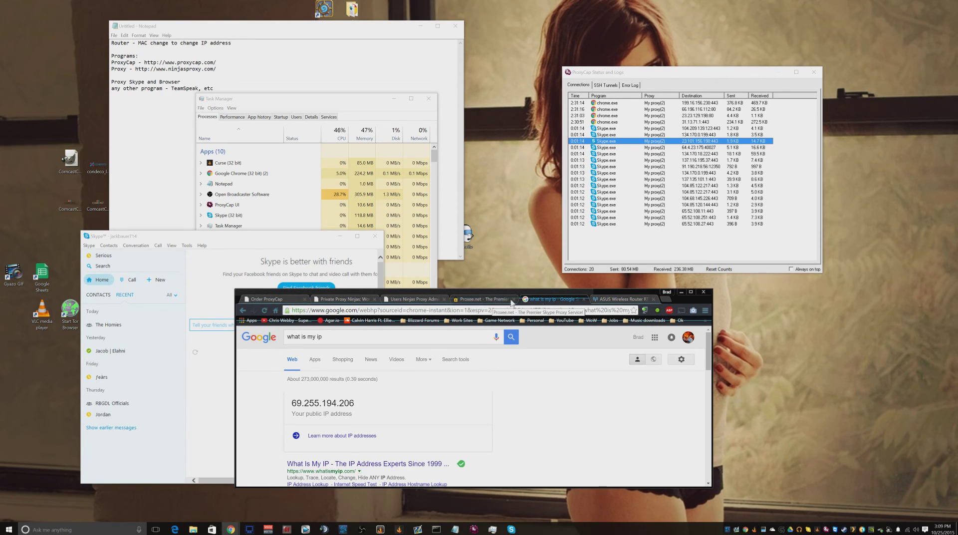
left_click(600, 300)
mouse_move(594, 349)
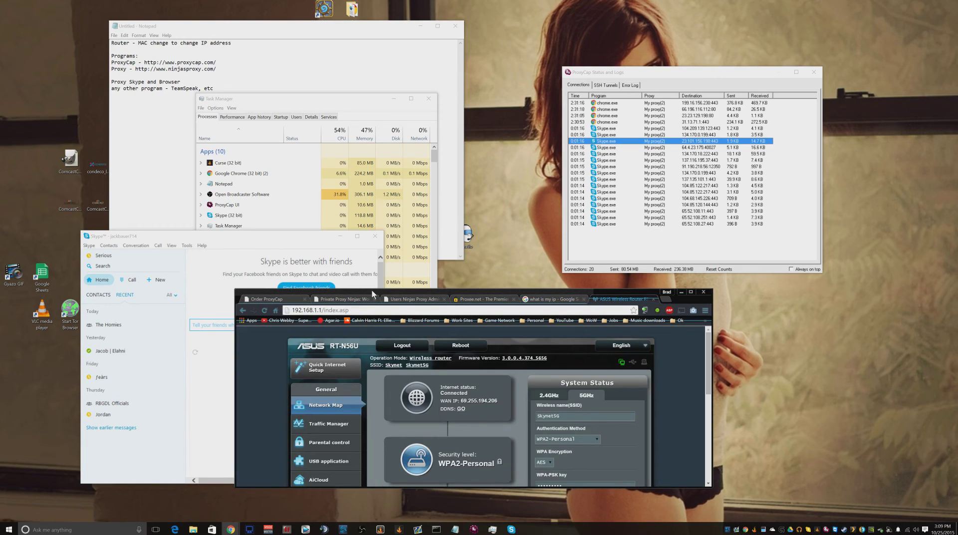
left_click_drag(372, 290, 377, 107)
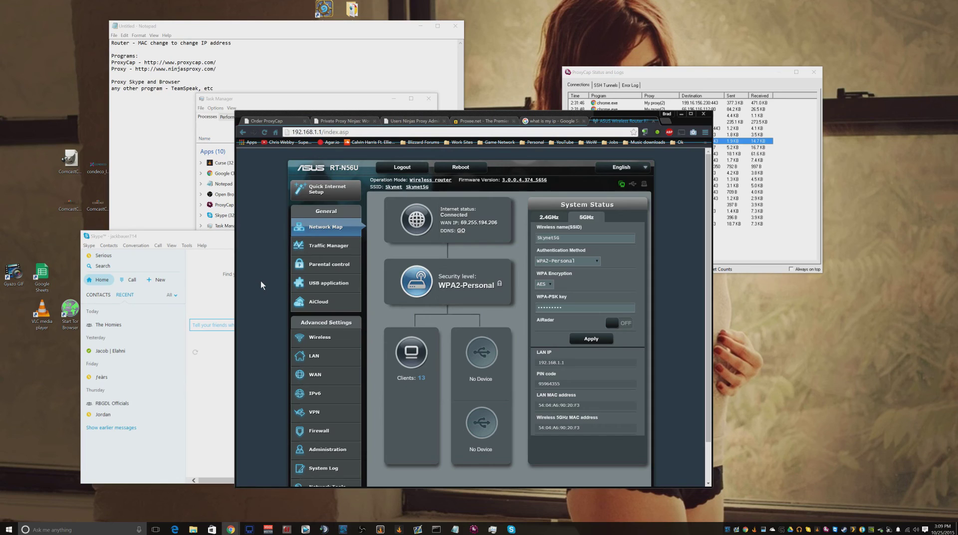
Open the router's WAN Internet Connection settings and locate the MAC Address field under Special Requirement from ISP.
scroll(276, 299, "down", 1)
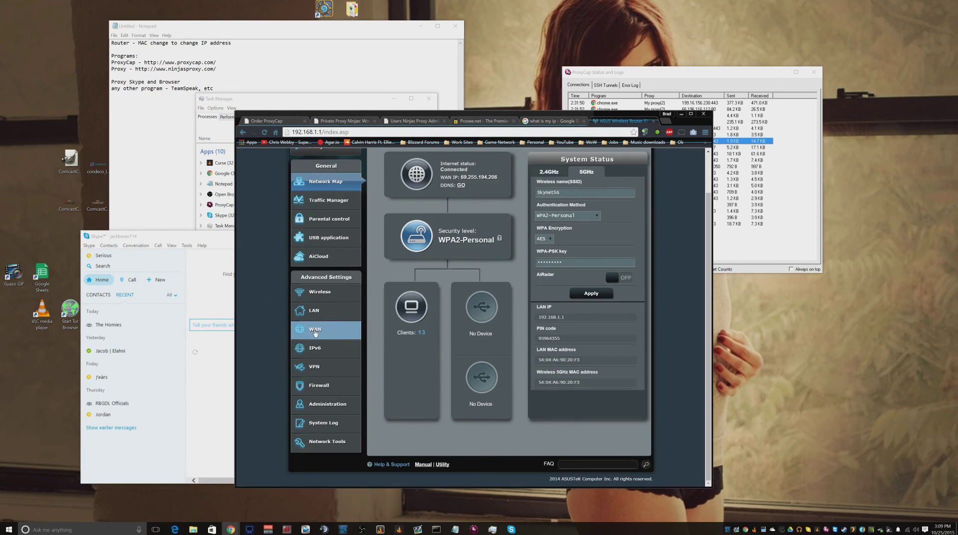
left_click(314, 330)
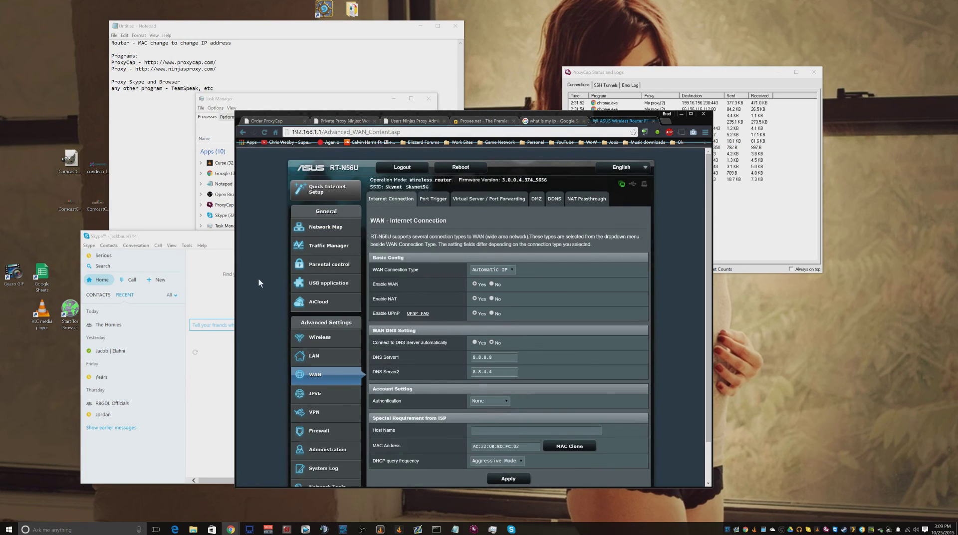
scroll(259, 273, "down", 1)
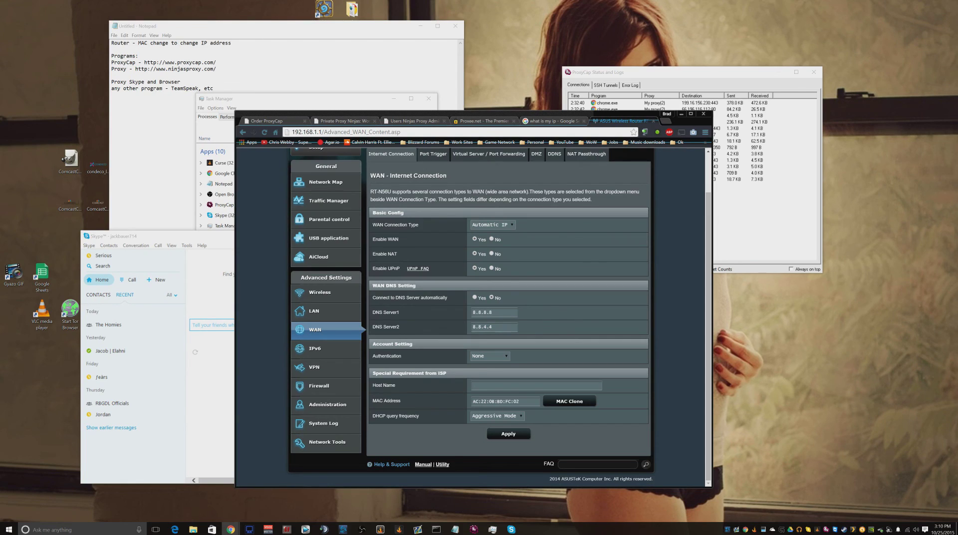
triple_click(537, 401)
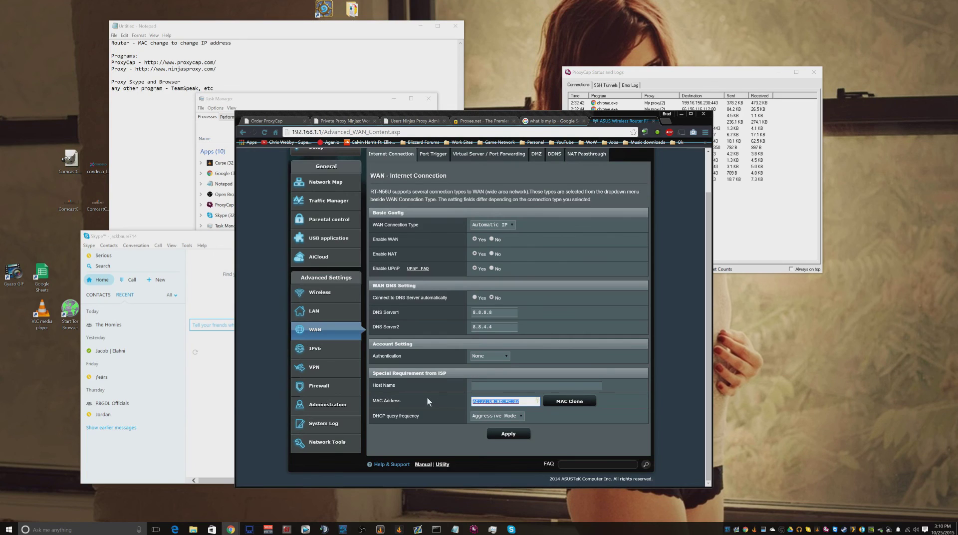
left_click(267, 390)
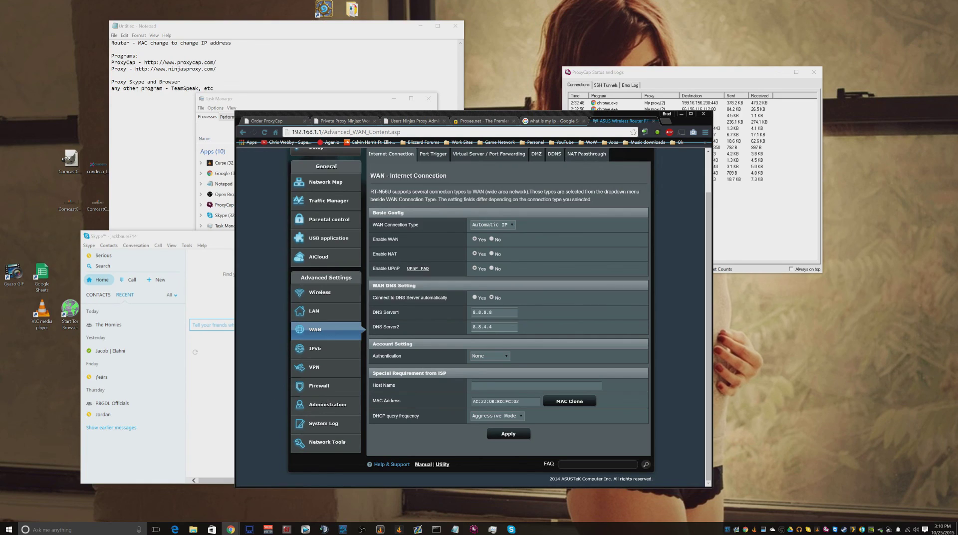
Clear the router's WAN MAC address and replace it, using MAC Clone, with an address ending in 03.
left_click(504, 400)
left_click(538, 423)
left_click(504, 401)
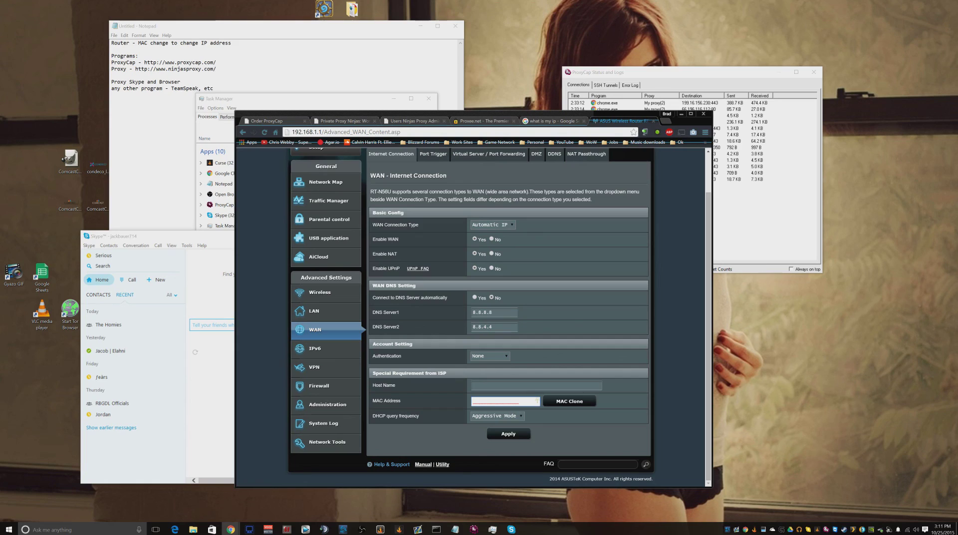
key("ctrl+a")
key("BackSpace")
left_click(554, 403)
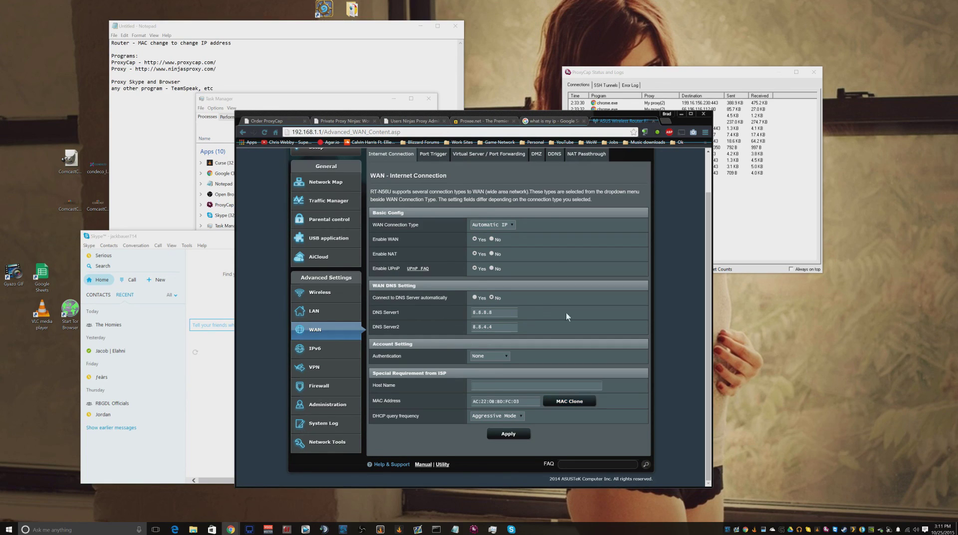
Return to the "what is my ip" search results to check the public IP address.
left_click(560, 121)
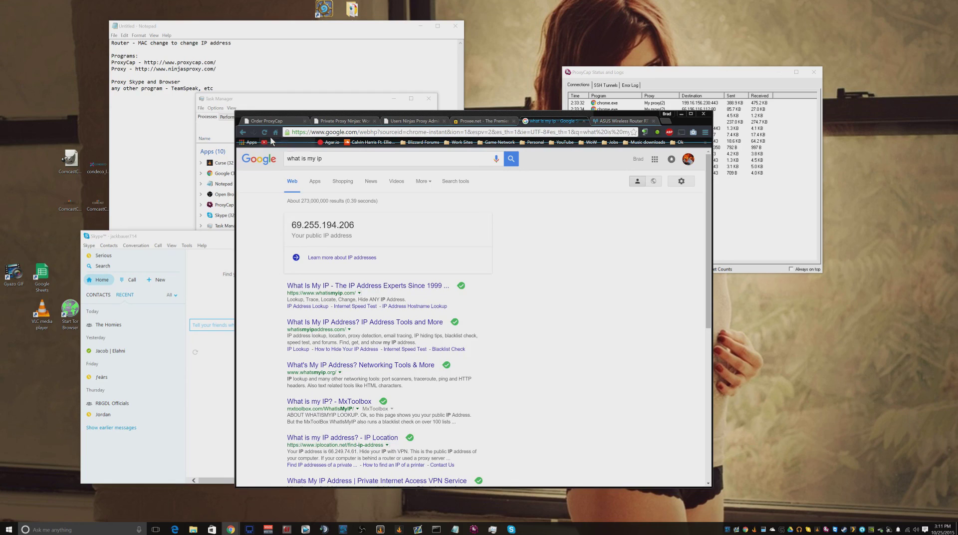